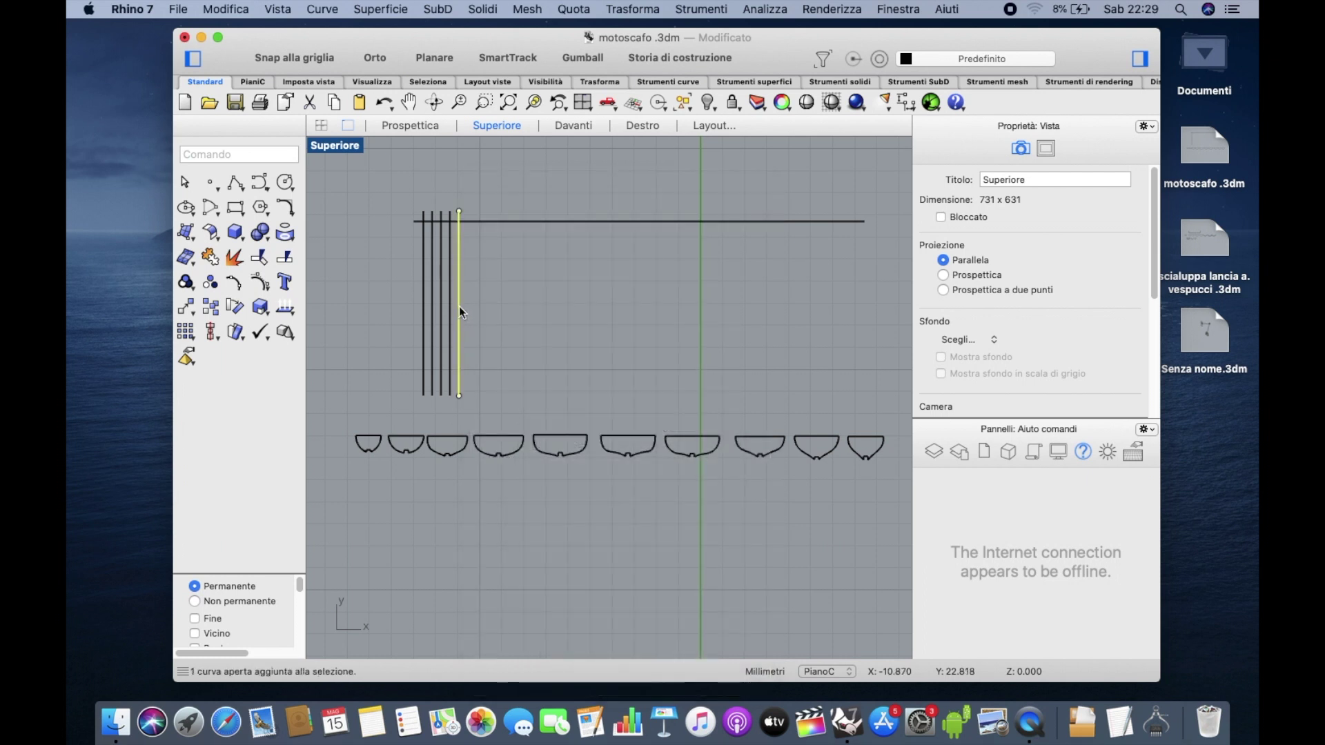
# Offset the vertical line repeatedly to the right at 0.4 mm spacing until there are 22 parallel vertical lines.
pyautogui.click(493, 260)
pyautogui.click(467, 283)
pyautogui.rightClick(479, 280)
pyautogui.press('Return')
pyautogui.click(485, 291)
pyautogui.rightClick(488, 291)
pyautogui.click(521, 200)
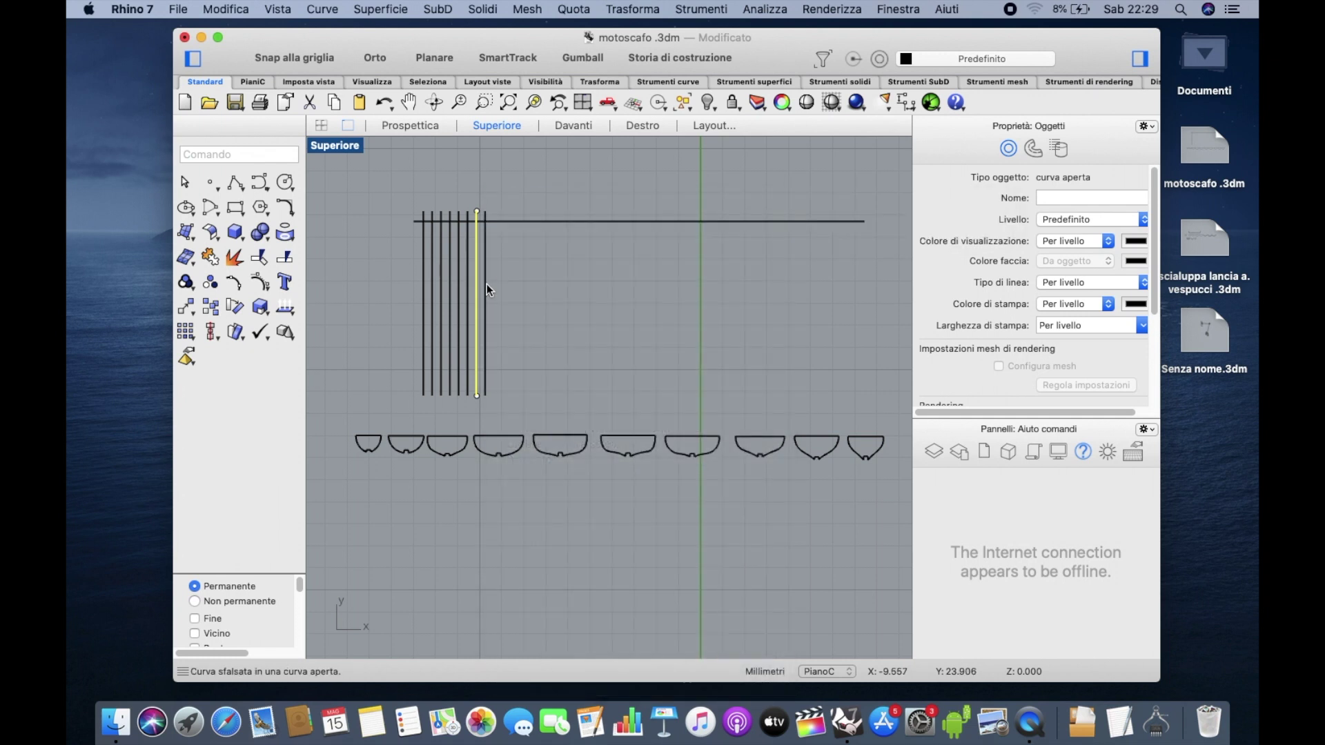
pyautogui.click(486, 284)
pyautogui.rightClick(493, 286)
pyautogui.click(530, 201)
pyautogui.click(509, 276)
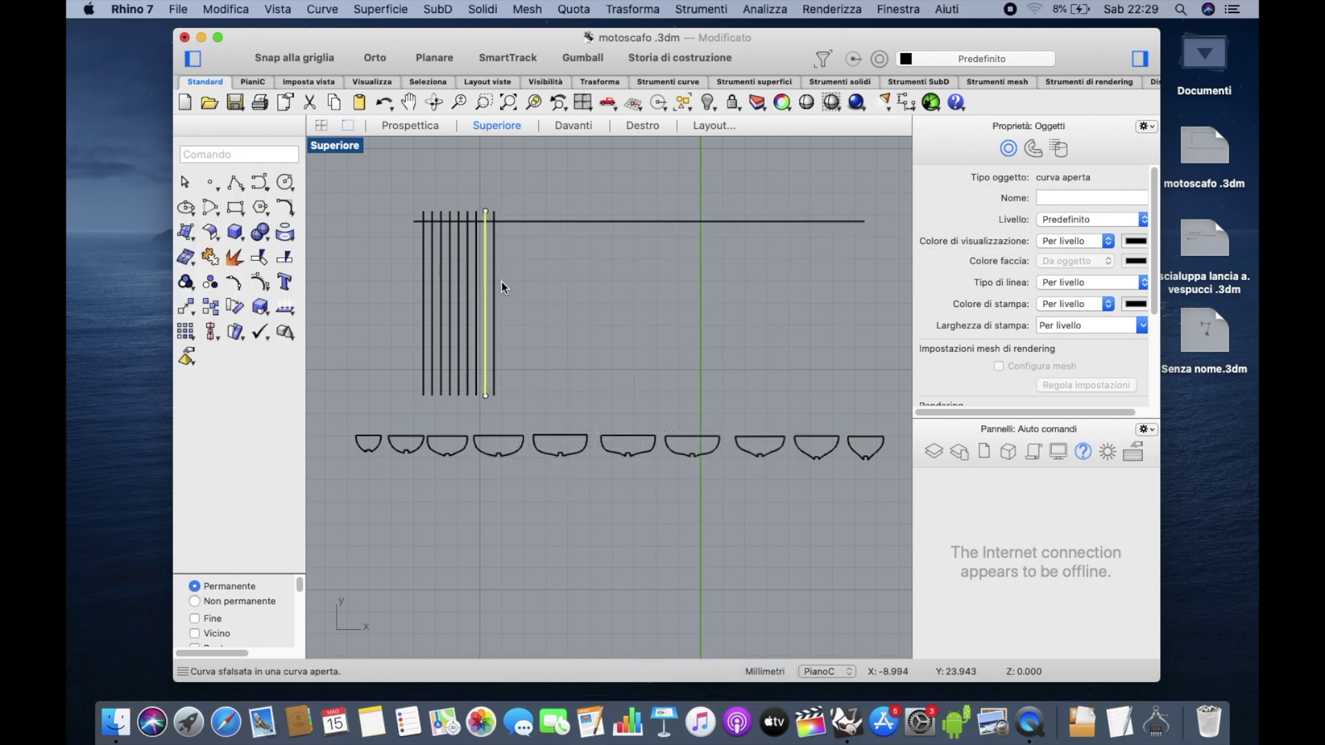
pyautogui.rightClick(501, 280)
pyautogui.click(536, 201)
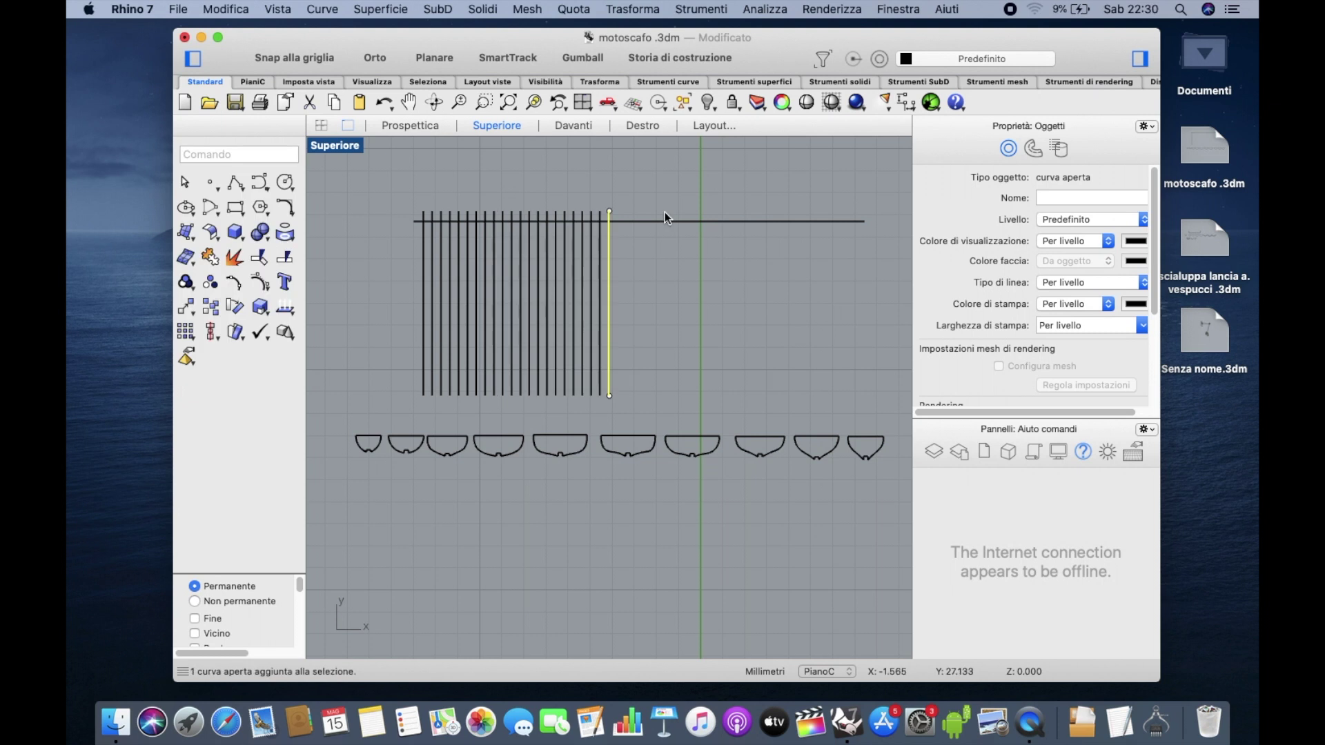
# Offset the long horizontal line repeatedly downward at 0.4 mm spacing until there are seven parallel horizontal lines.
pyautogui.click(662, 222)
pyautogui.rightClick(663, 192)
pyautogui.click(685, 203)
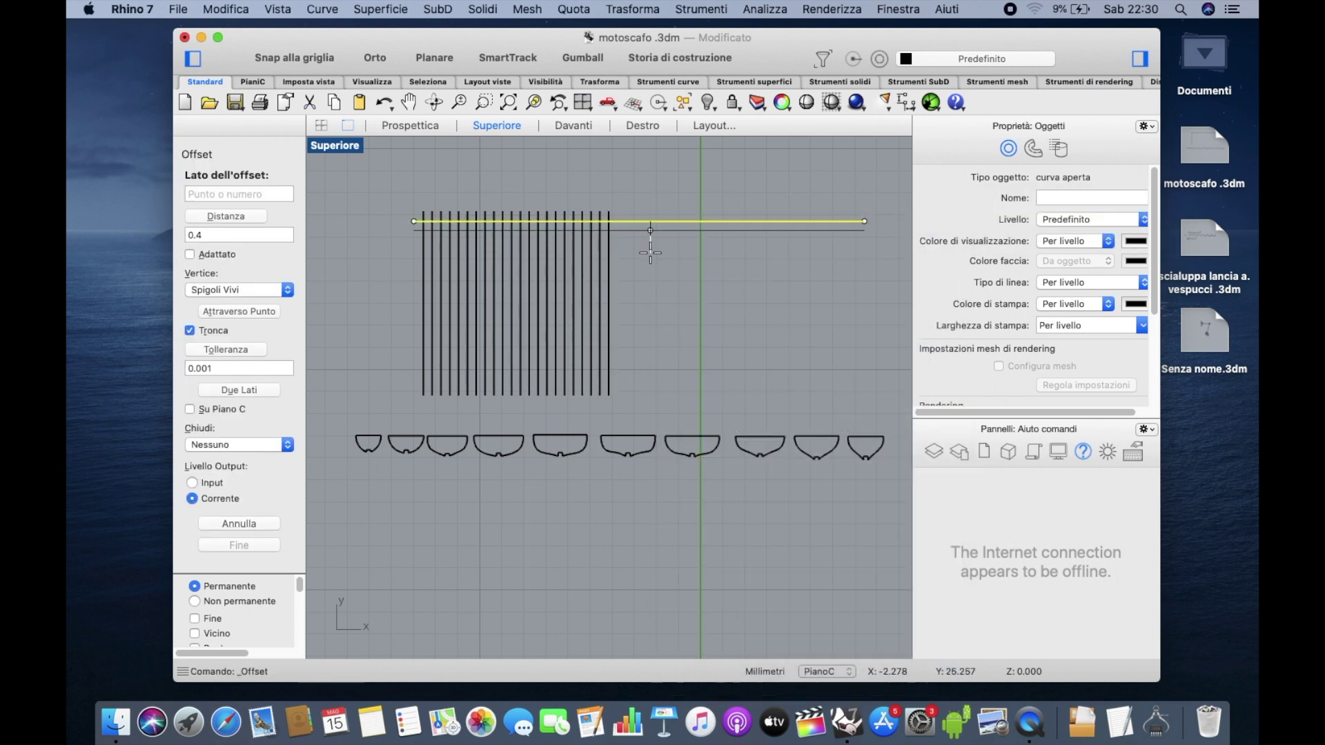
pyautogui.click(648, 254)
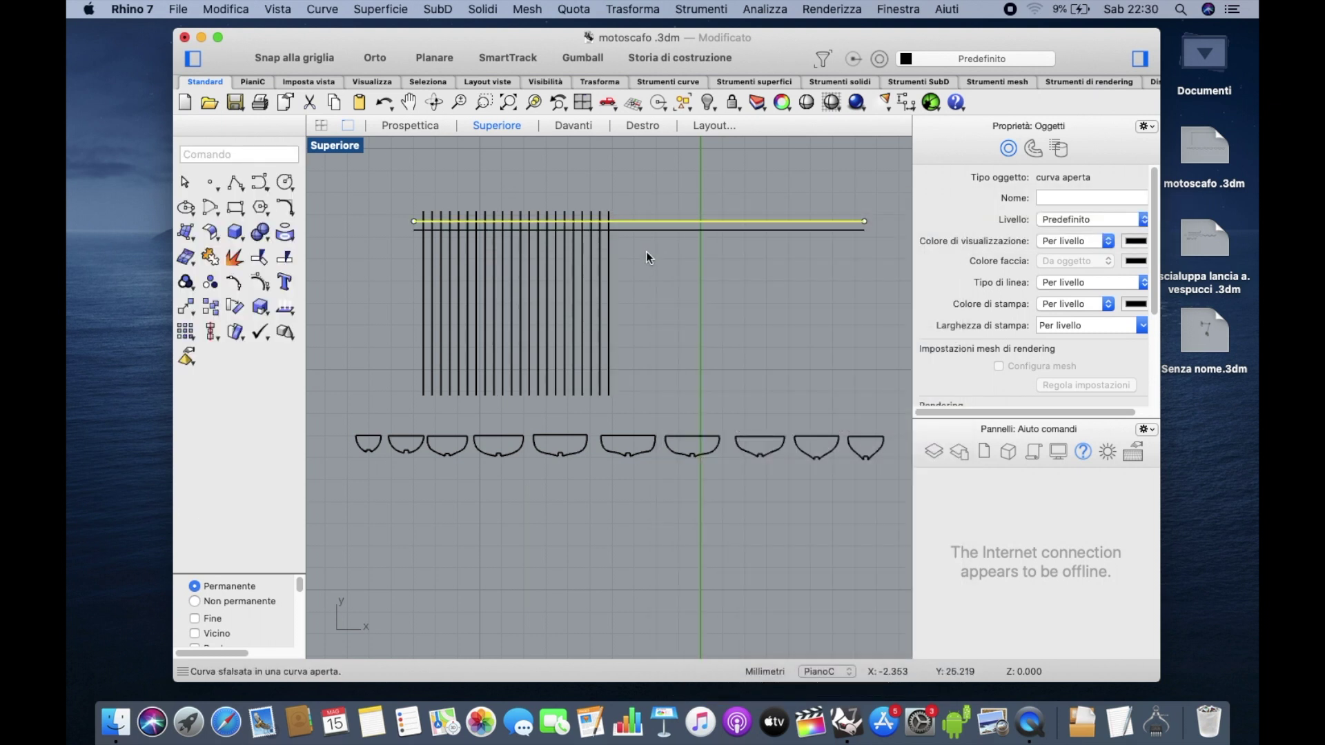
pyautogui.rightClick(644, 230)
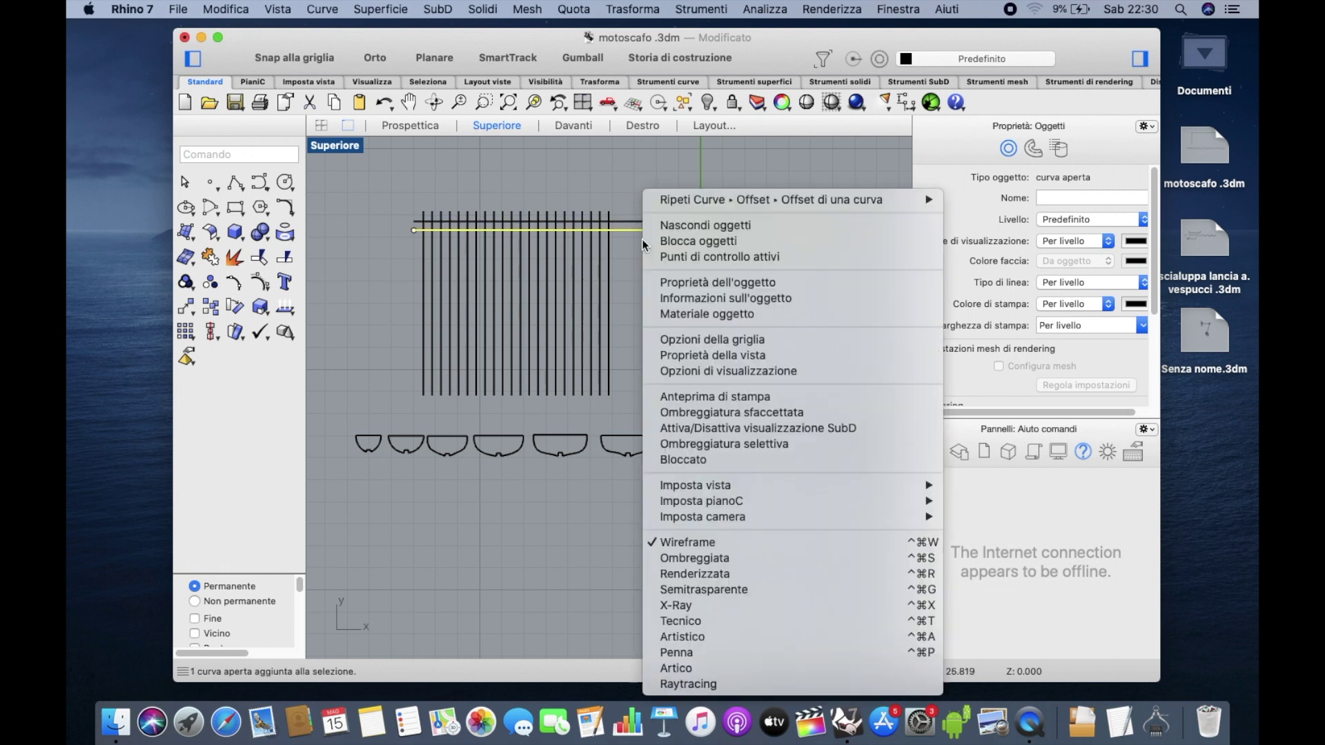
pyautogui.click(667, 201)
pyautogui.click(639, 244)
pyautogui.click(638, 244)
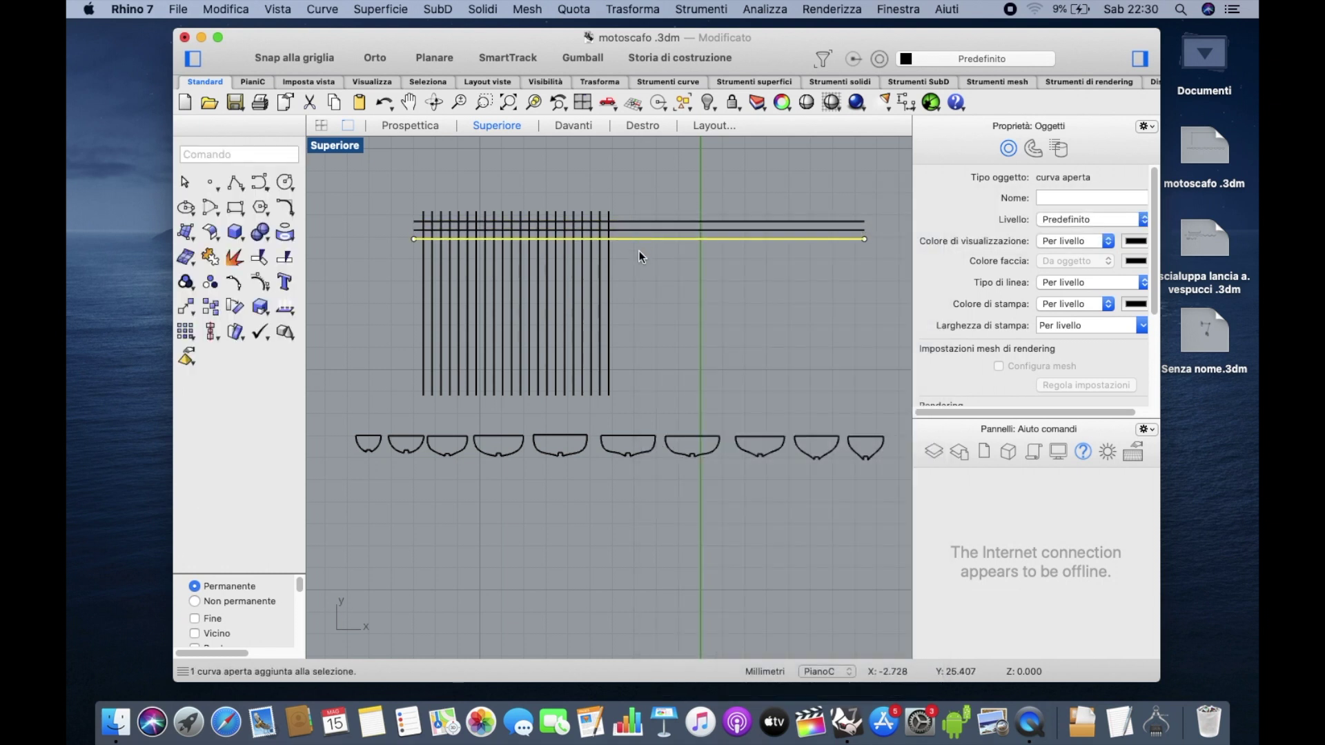
pyautogui.rightClick(639, 251)
pyautogui.click(666, 203)
pyautogui.click(649, 257)
# Trim the overhanging ends of all vertical and horizontal lines against each other to leave a closed rectangular grid.
pyautogui.moveTo(395, 200); pyautogui.dragTo(874, 404)
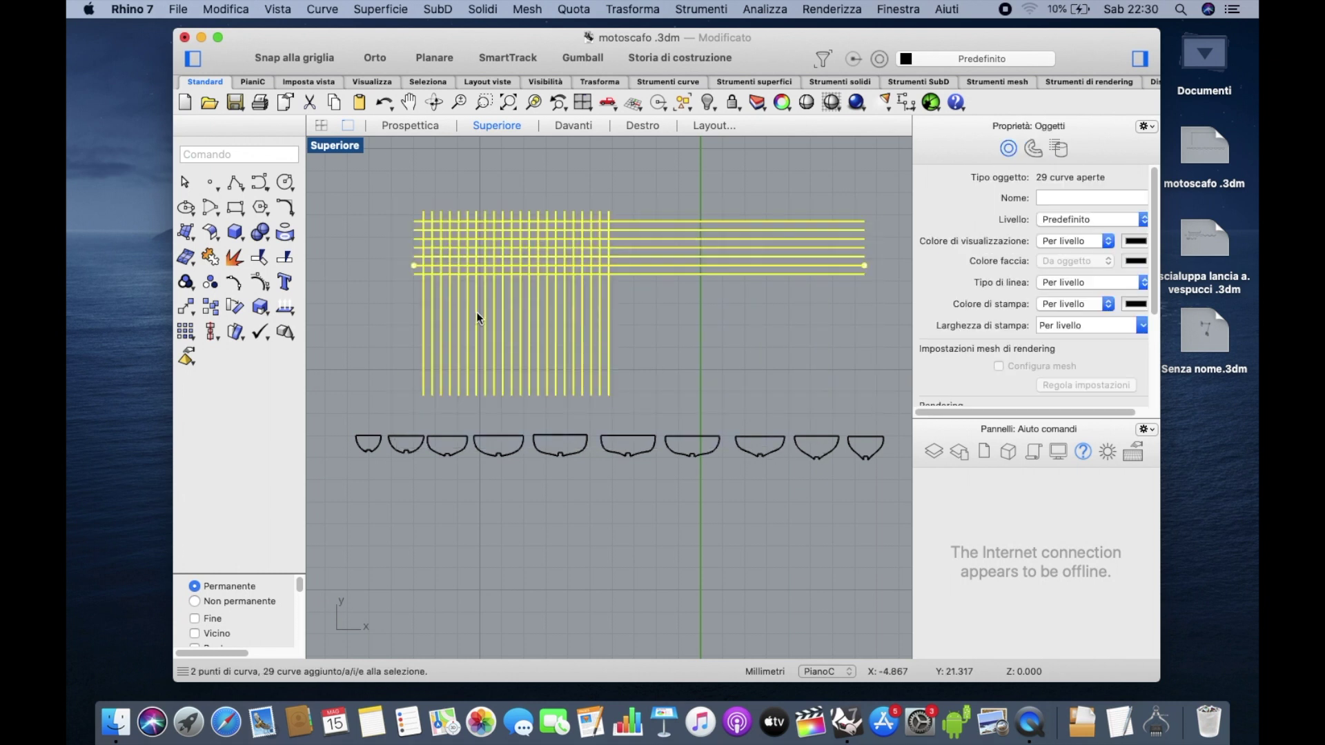
pyautogui.click(266, 259)
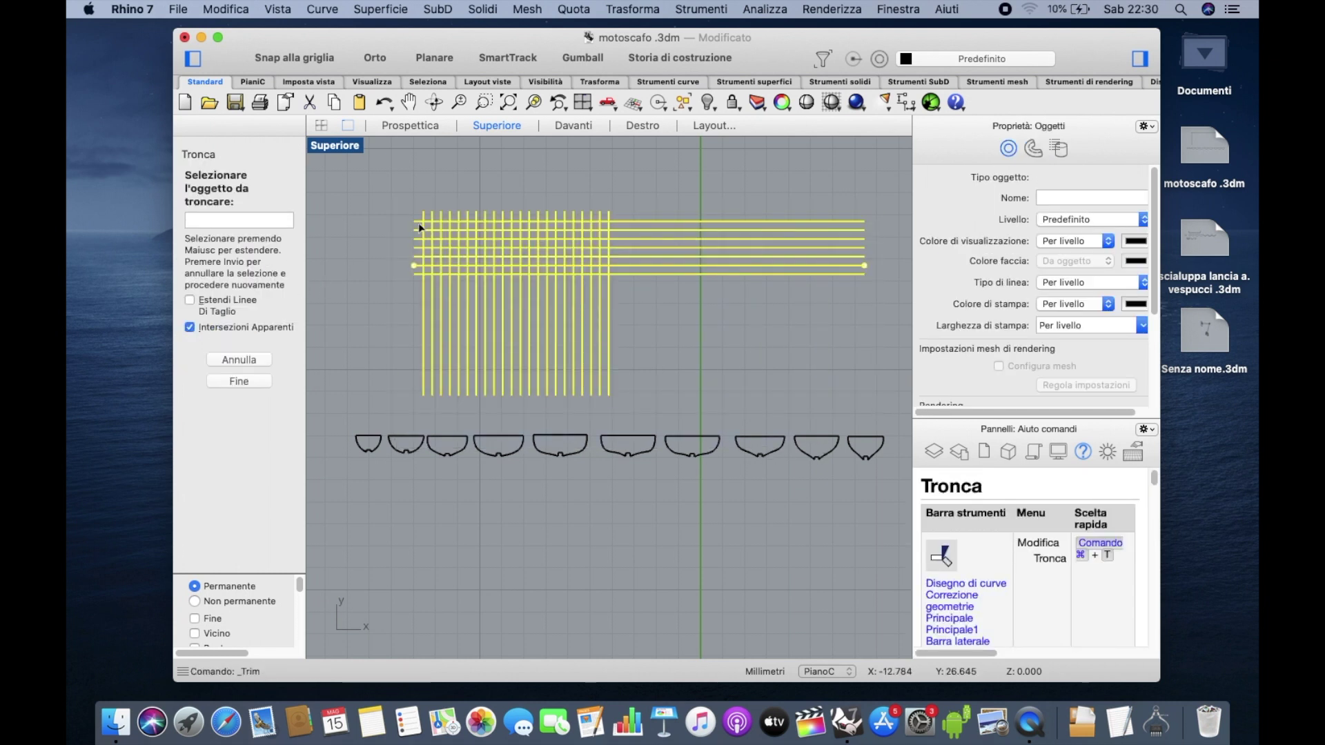
pyautogui.click(424, 284)
pyautogui.click(432, 286)
pyautogui.click(441, 286)
pyautogui.click(449, 287)
pyautogui.click(458, 287)
pyautogui.click(474, 287)
pyautogui.click(491, 288)
pyautogui.click(508, 289)
pyautogui.click(517, 290)
pyautogui.click(529, 291)
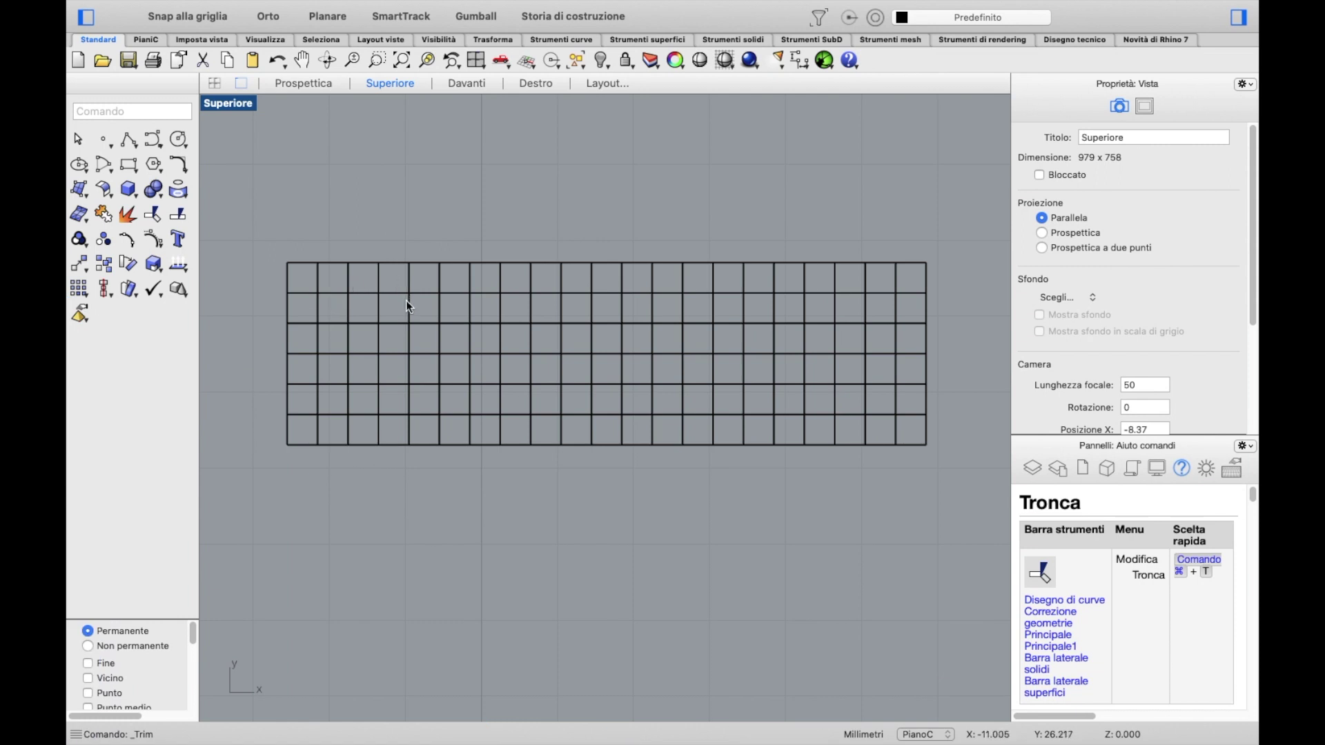
# Offset the grid's second vertical line from the left by 0.1 mm to the right.
pyautogui.click(321, 332)
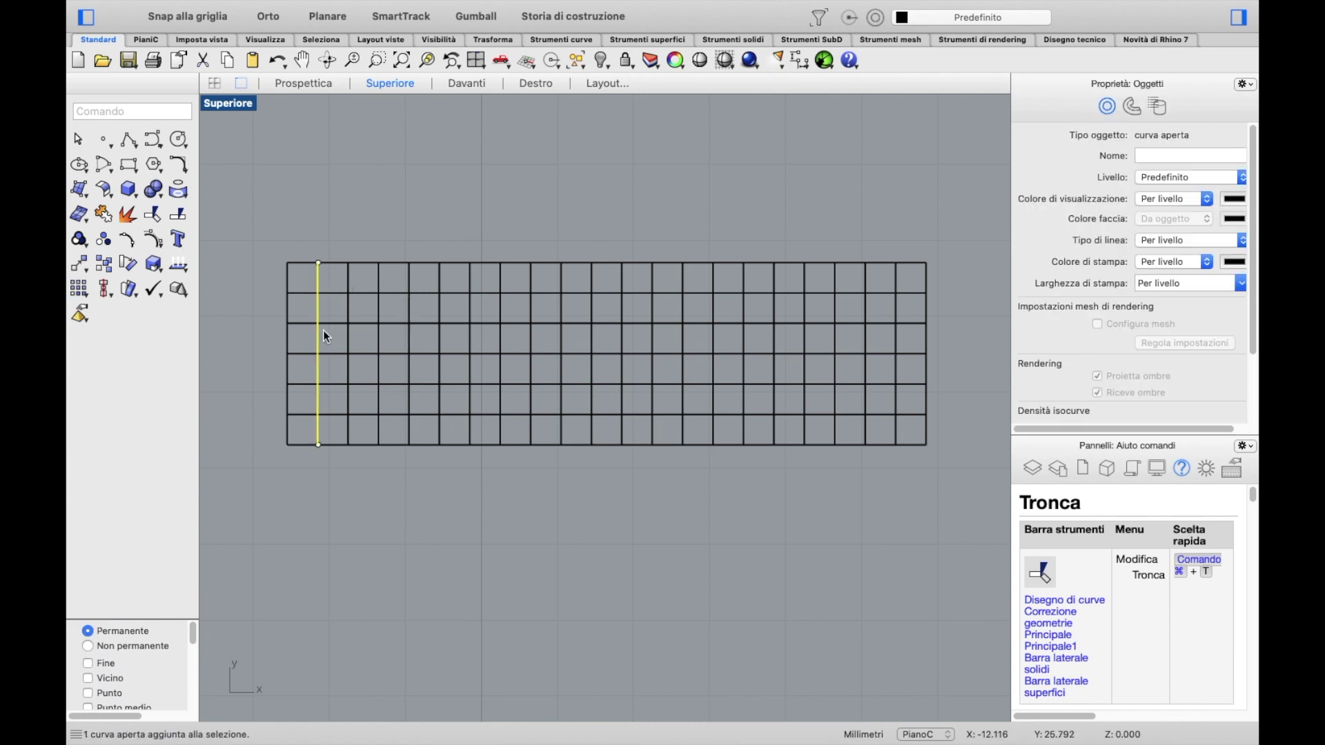
pyautogui.rightClick(323, 329)
pyautogui.moveTo(383, 244)
pyautogui.click(618, 276)
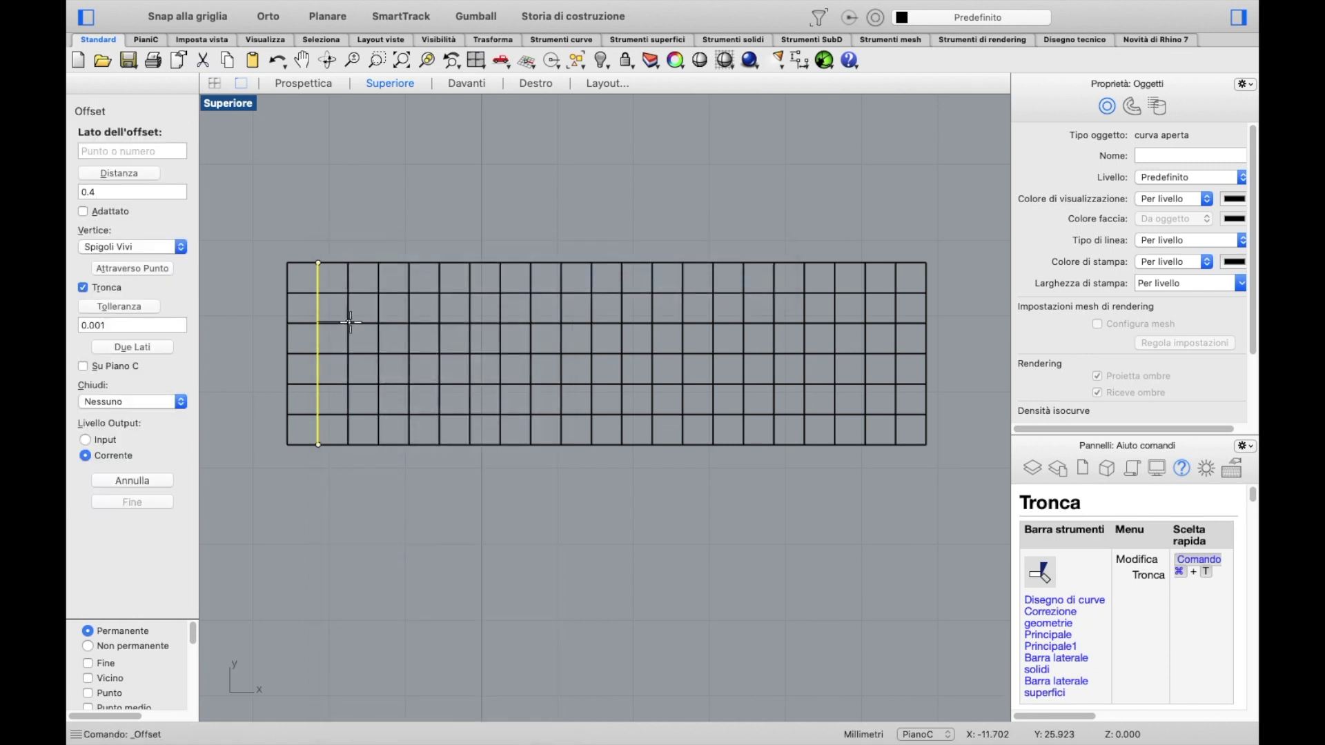
pyautogui.click(330, 278)
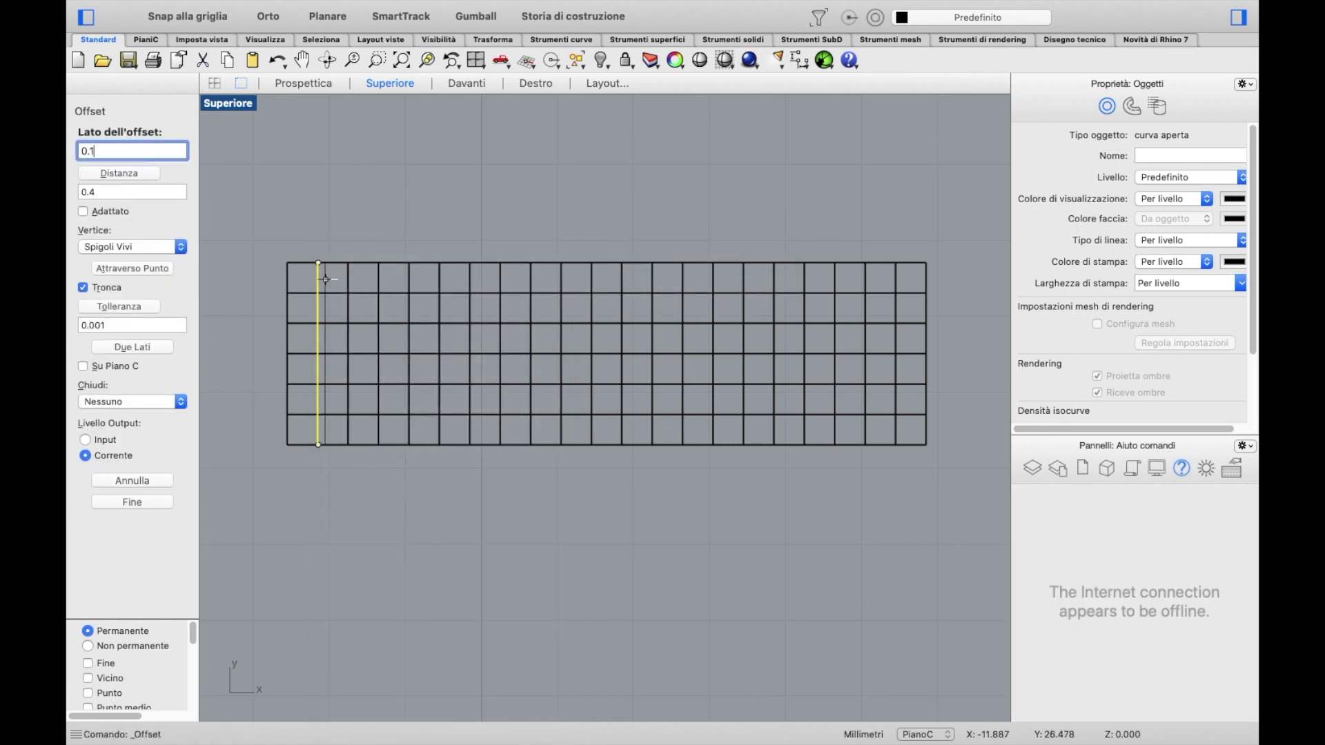
pyautogui.click(316, 247)
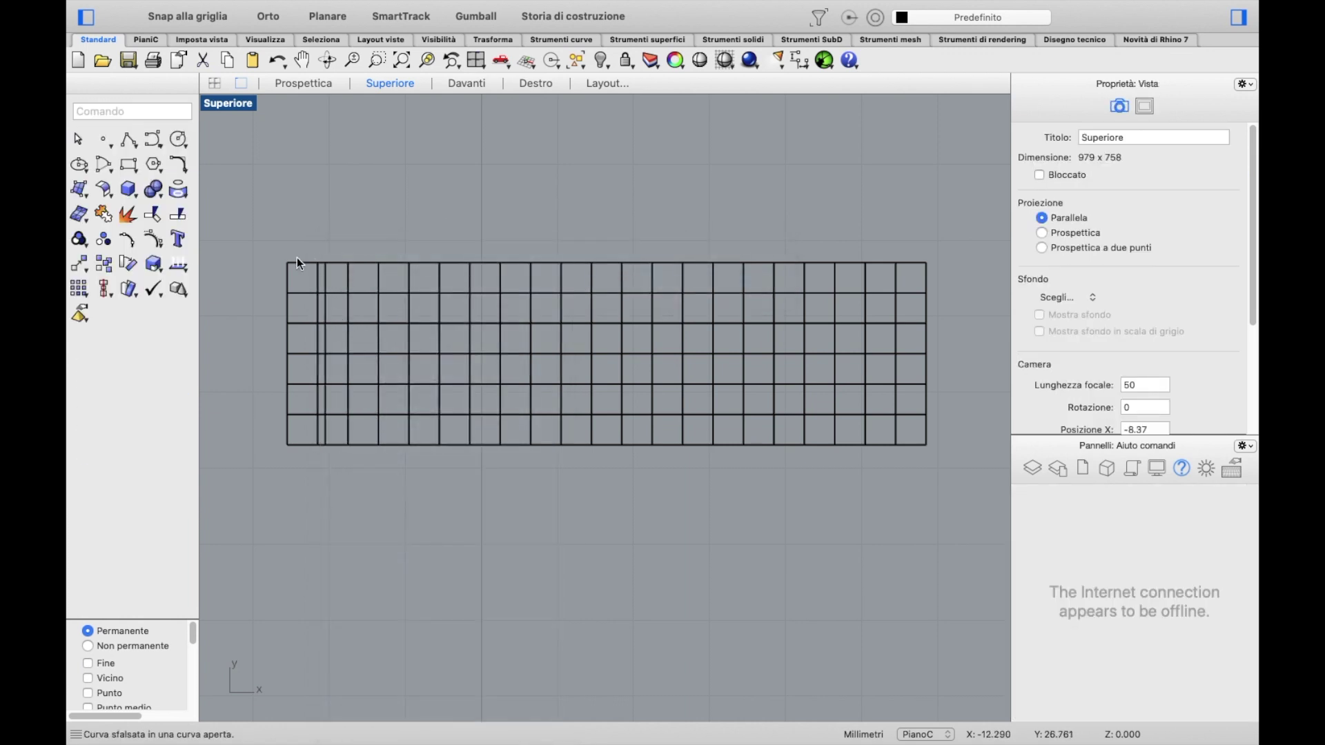
# Offset the grid's second horizontal line from the top and its middle horizontal line downward as extra guide lines.
pyautogui.click(324, 296)
pyautogui.rightClick(341, 236)
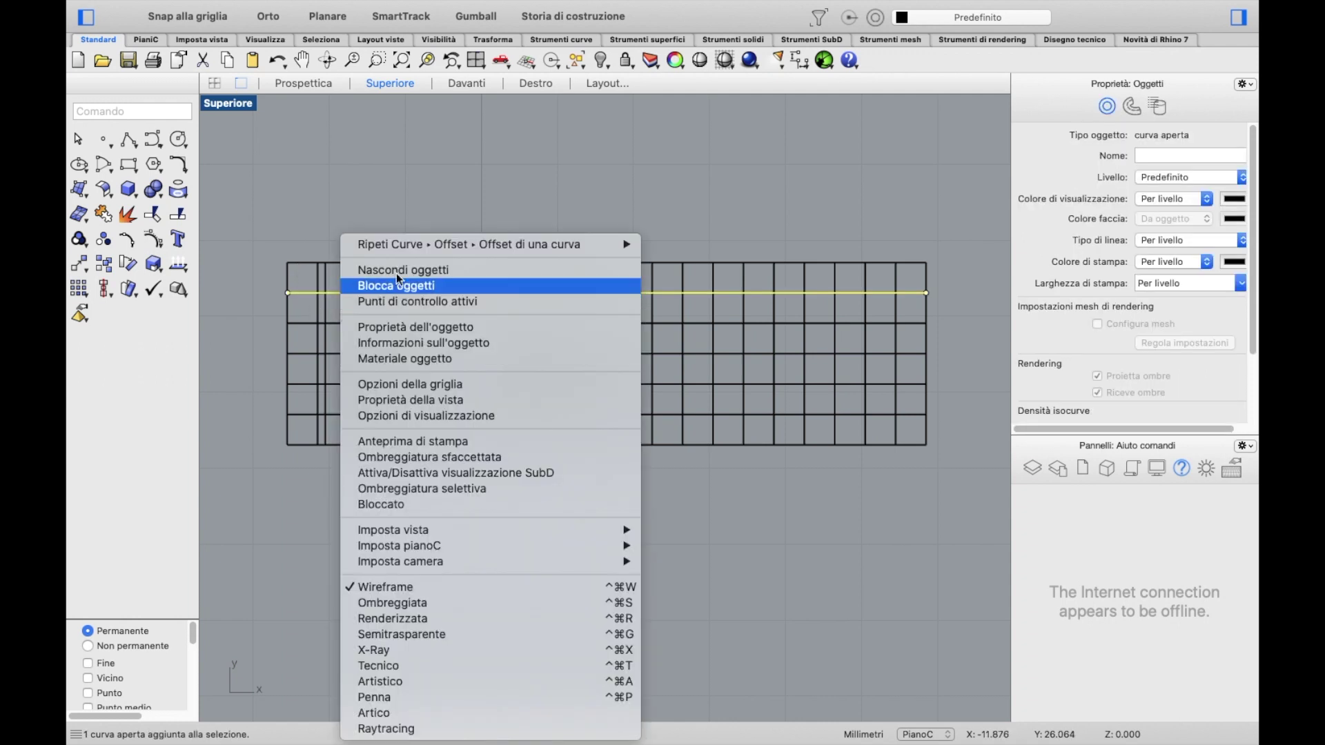
pyautogui.press('Return')
pyautogui.click(339, 314)
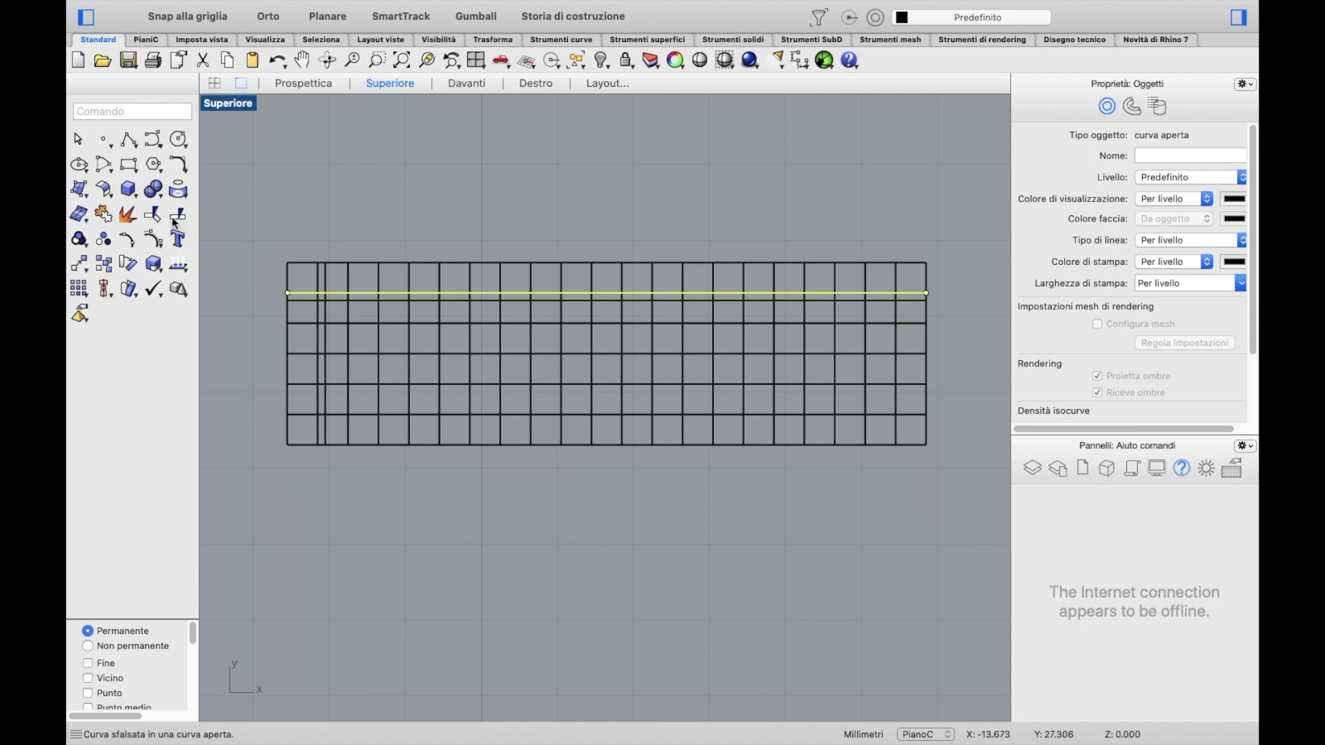
# Draw a degree 3 interpolated curve through three points, from the second vertical line's lower half bowing down toward the grid's bottom edge.
pyautogui.click(169, 147)
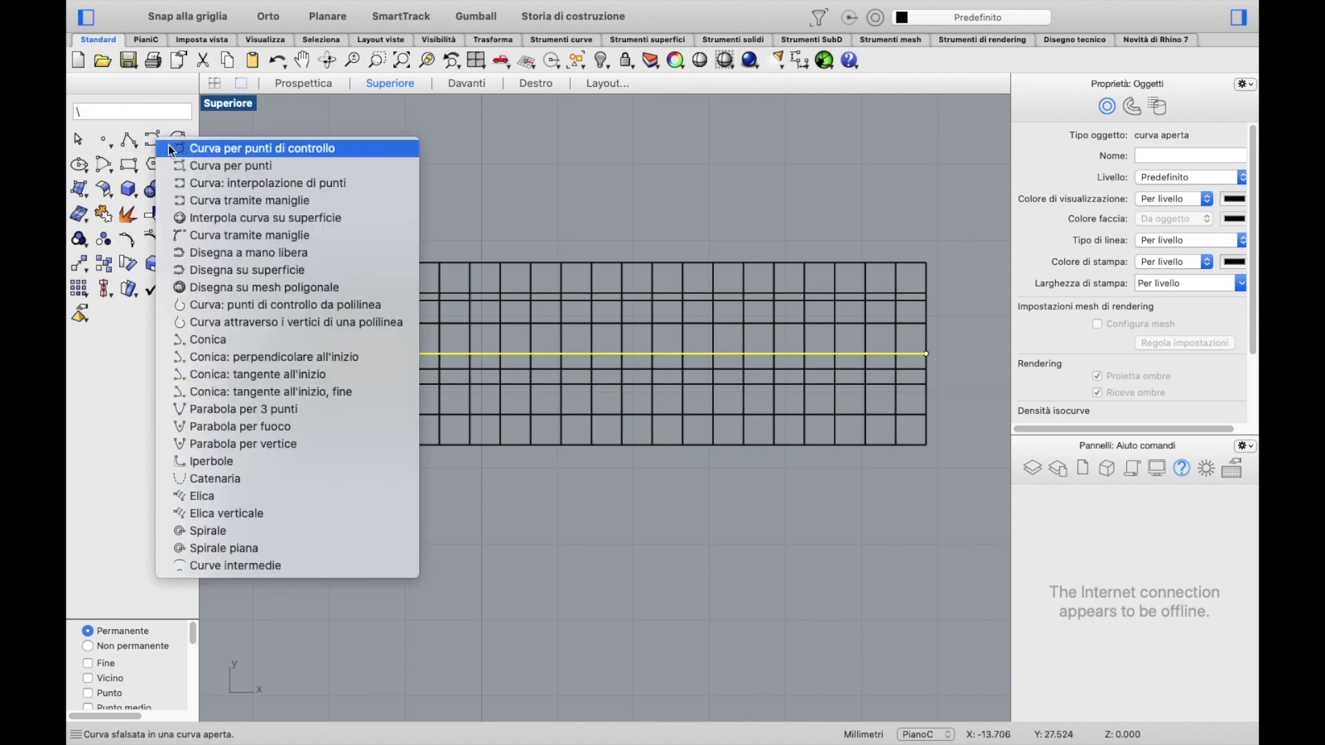
pyautogui.click(205, 181)
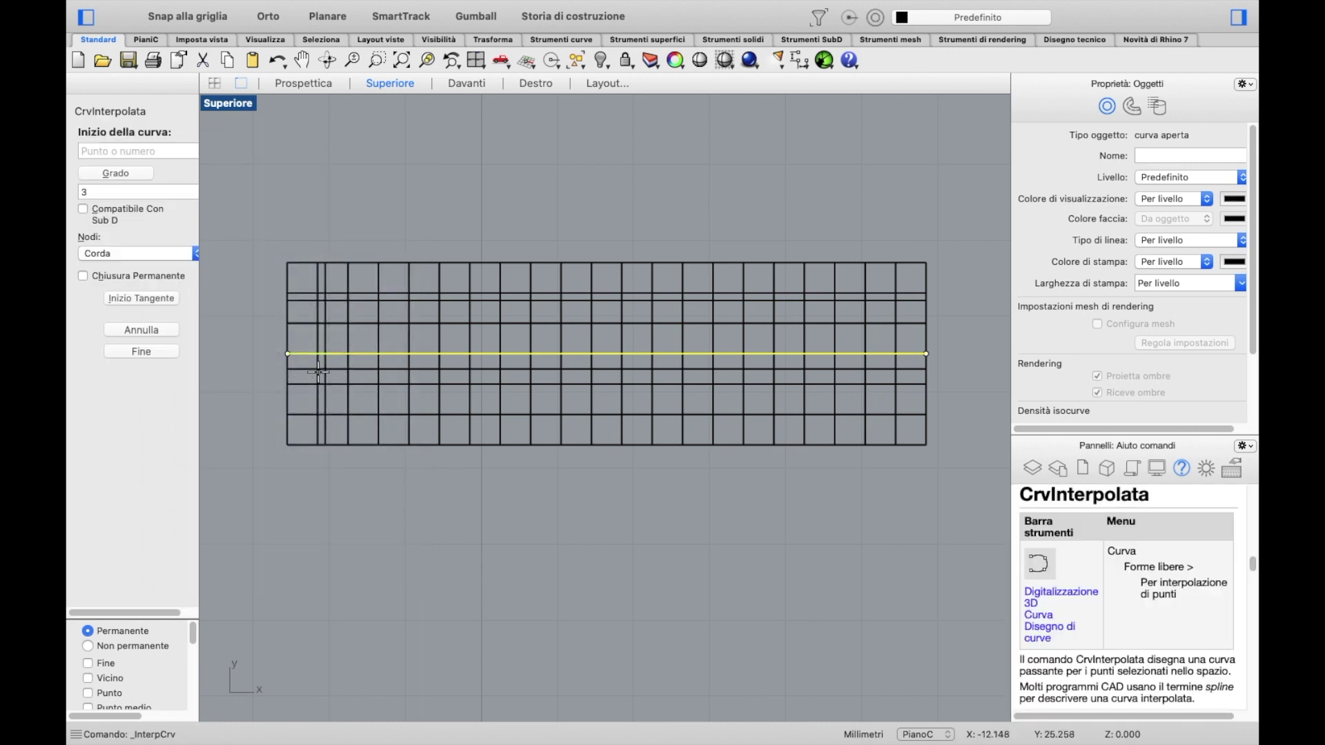
pyautogui.click(318, 369)
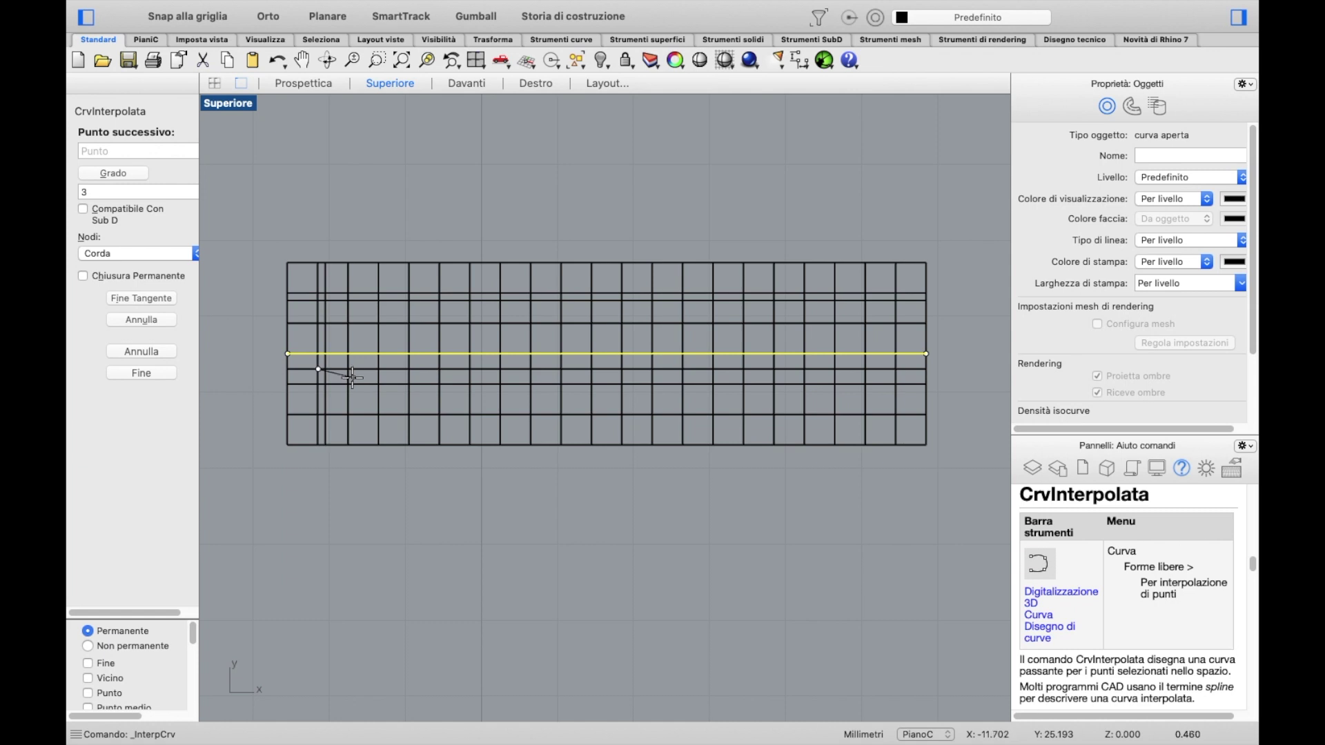
pyautogui.click(349, 380)
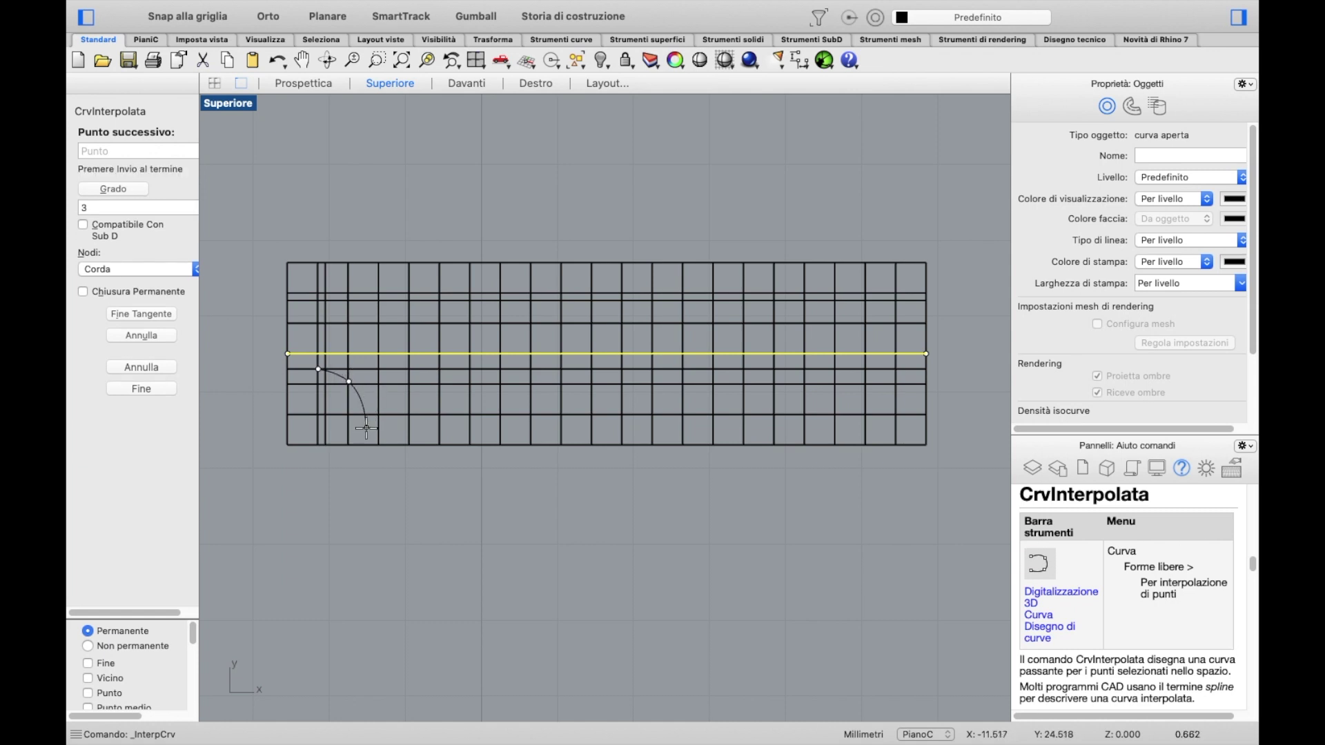
pyautogui.click(365, 434)
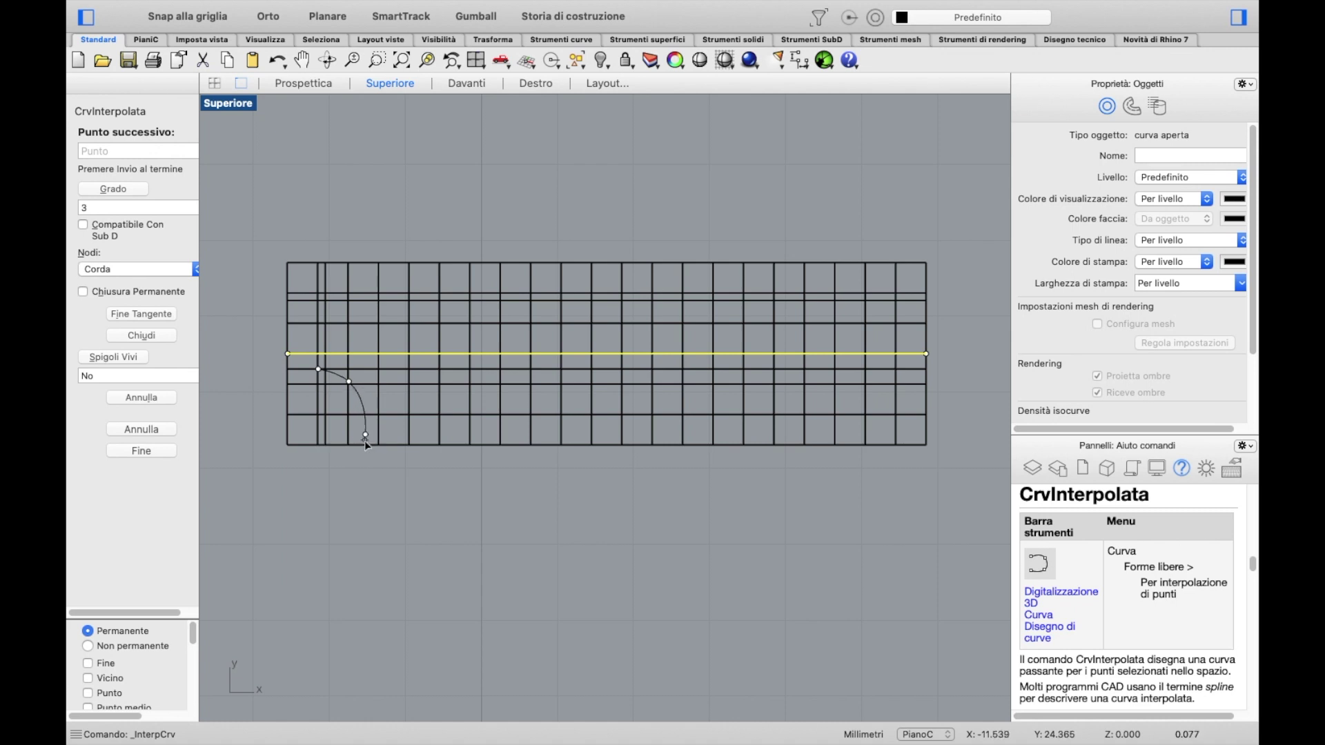
pyautogui.press('Return')
# Draw an interpolated bow curve rising from the lower guide line to the upper right grid area and back inward, and adjust its upper control point.
pyautogui.moveTo(548, 436); pyautogui.dragTo(441, 438, button='right')
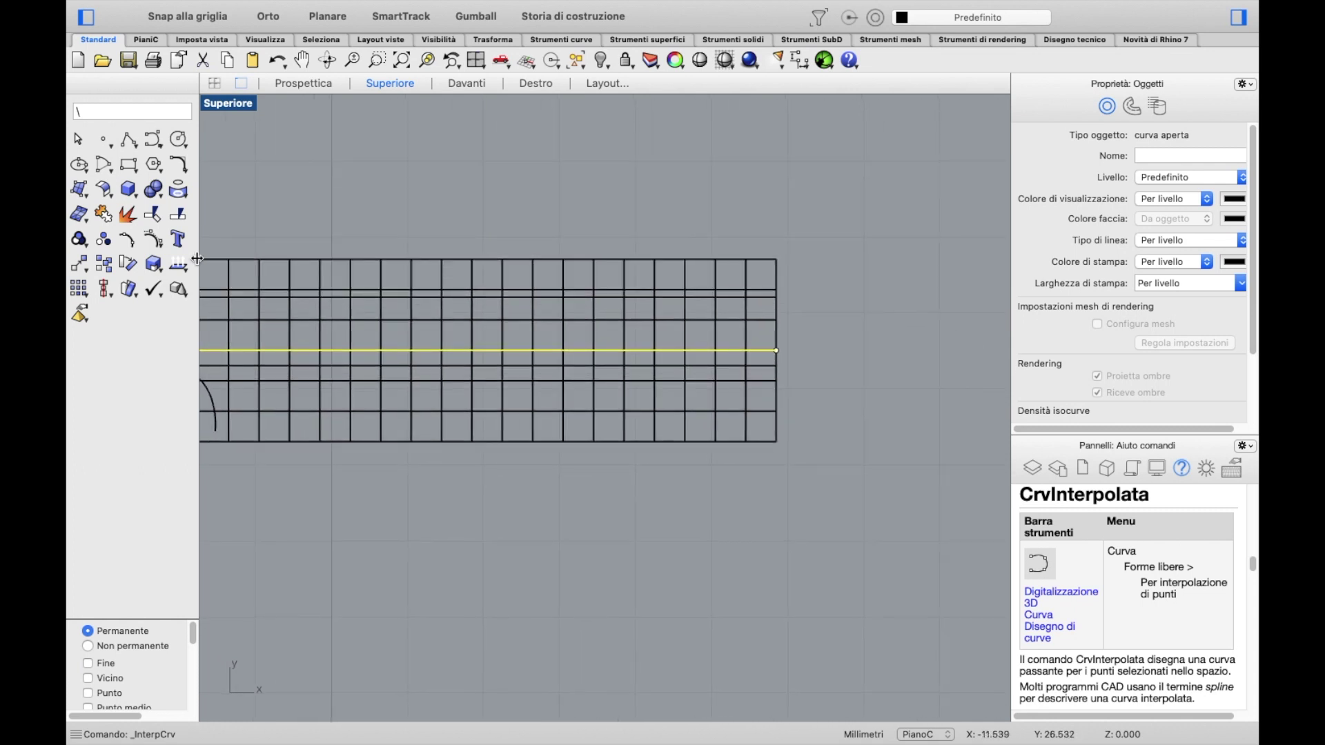
pyautogui.click(154, 142)
pyautogui.click(200, 185)
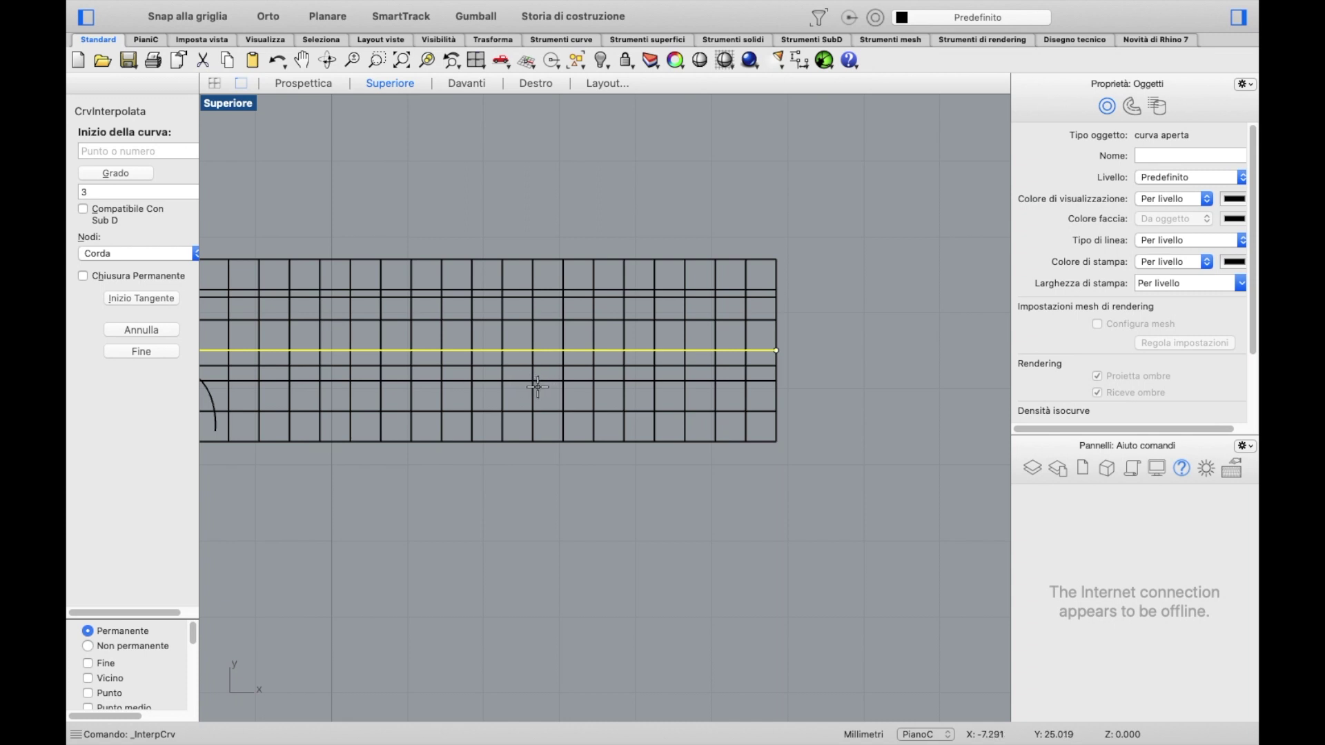
pyautogui.click(678, 411)
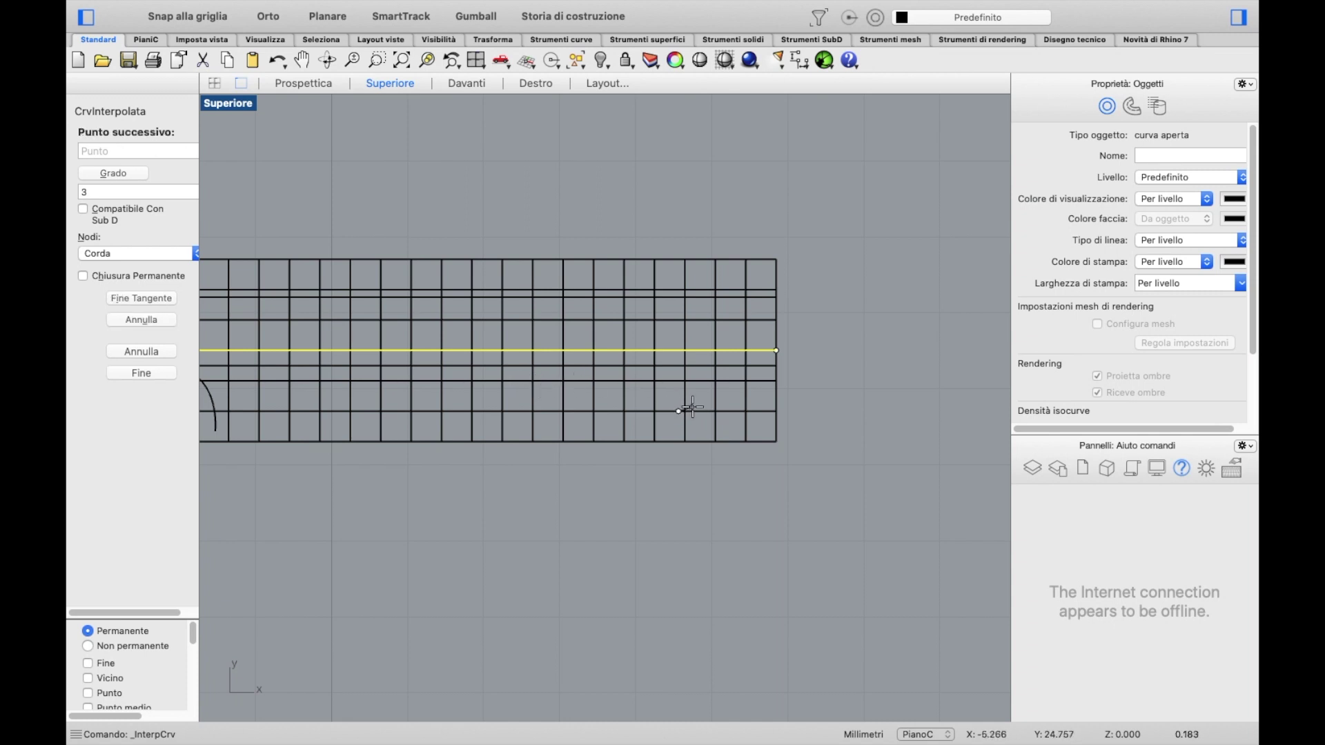
pyautogui.click(722, 370)
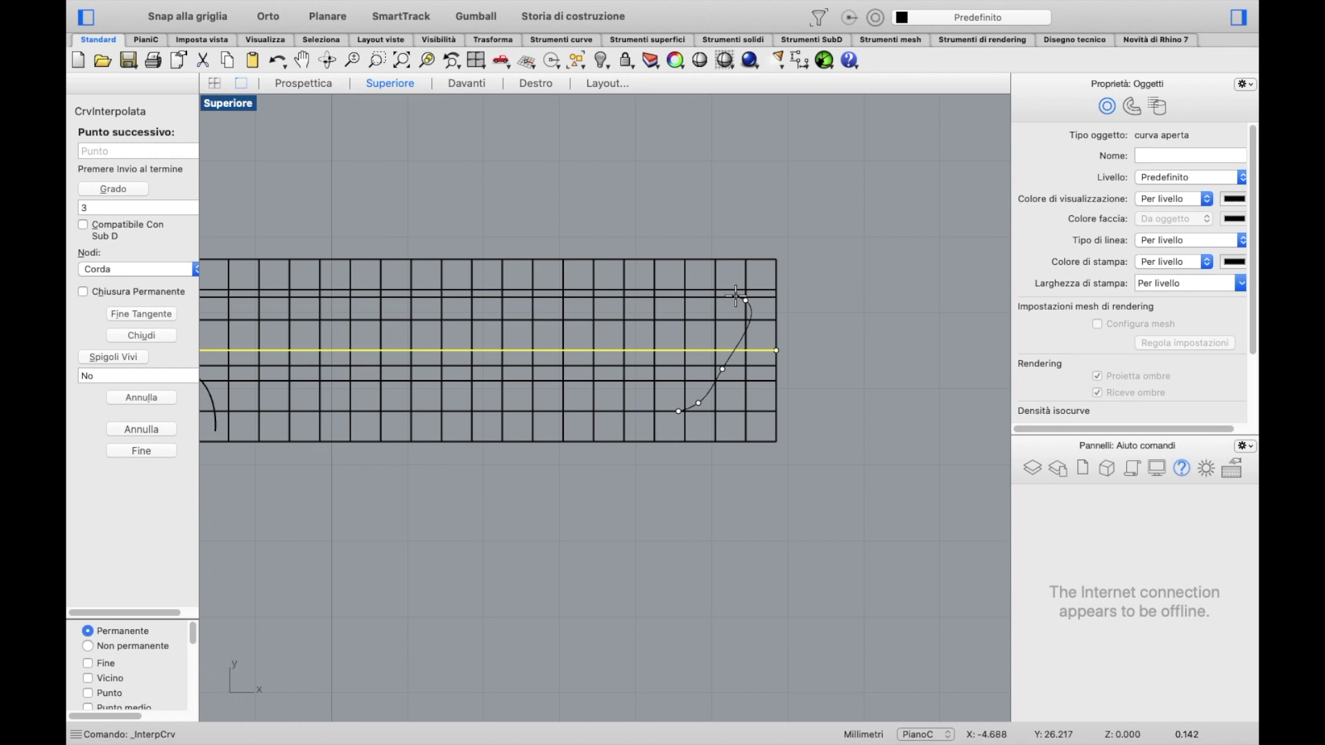
pyautogui.click(745, 297)
pyautogui.click(732, 304)
pyautogui.click(727, 329)
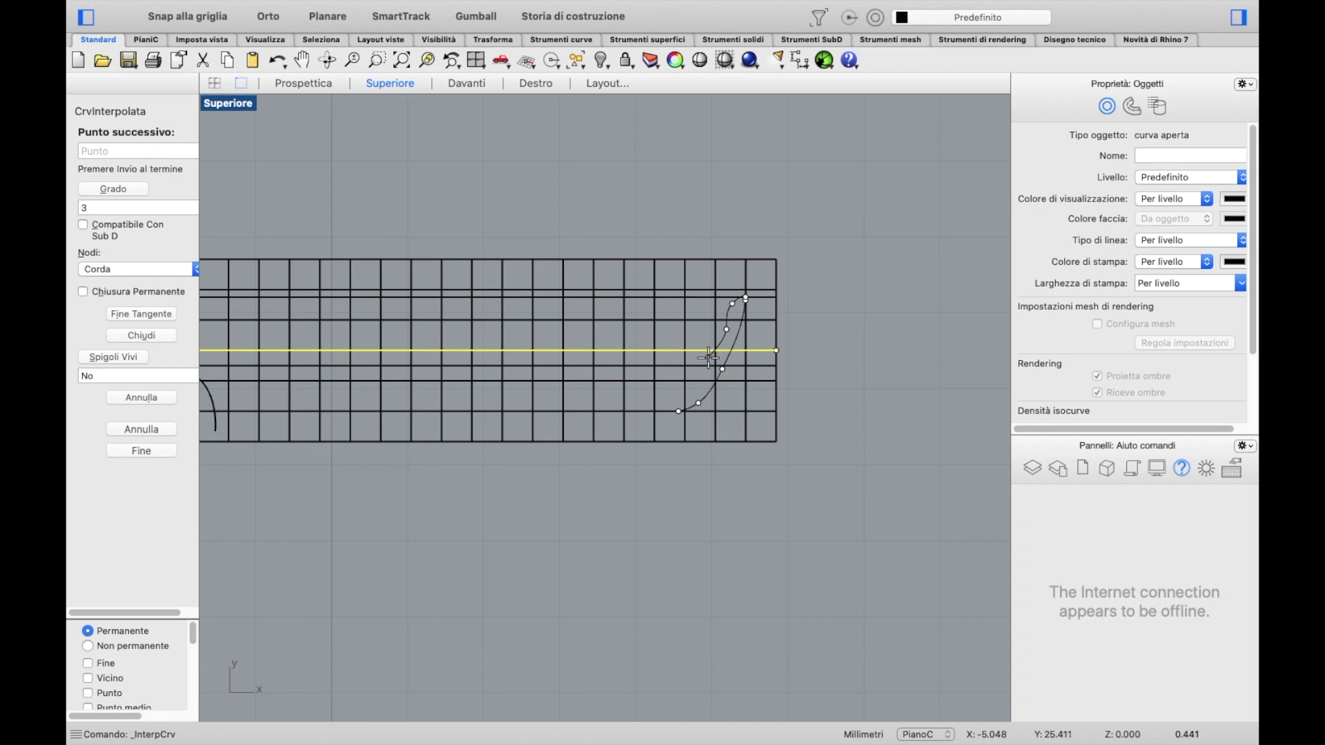
pyautogui.press('Return')
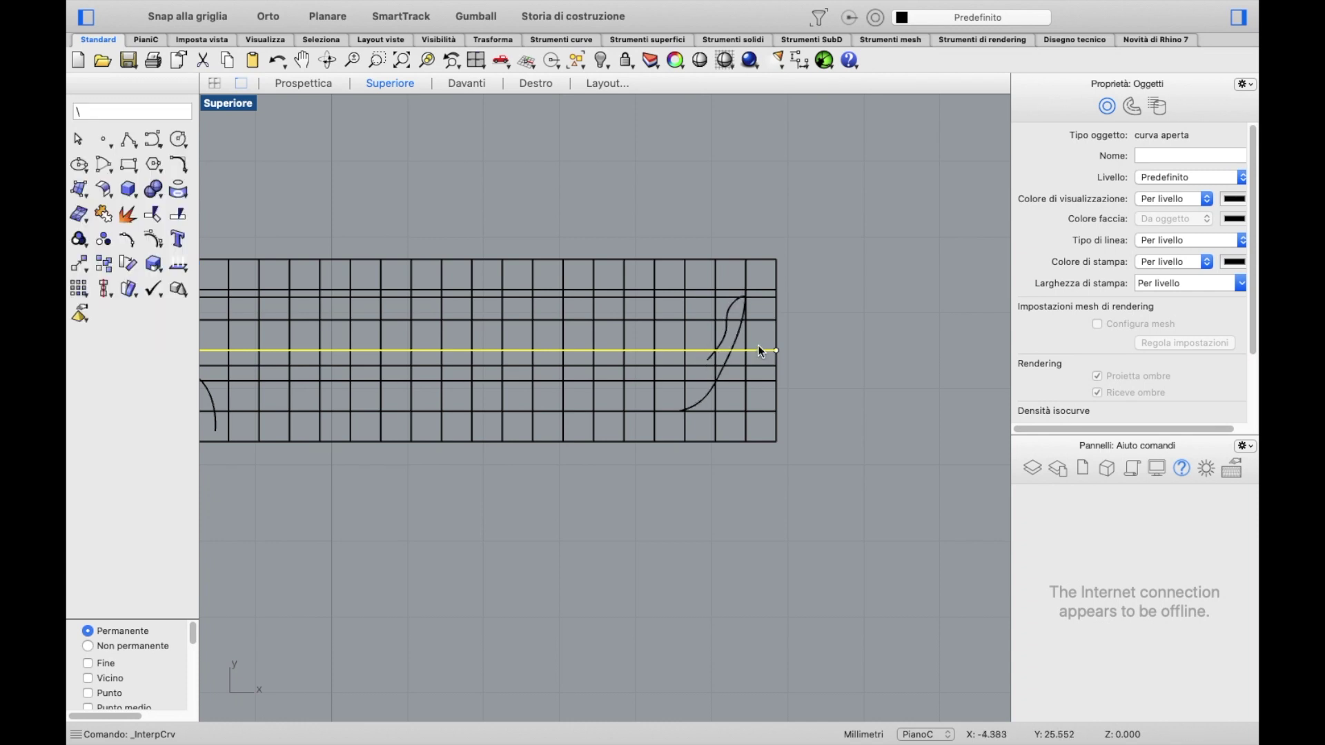
pyautogui.click(729, 332)
pyautogui.moveTo(731, 333); pyautogui.dragTo(734, 295)
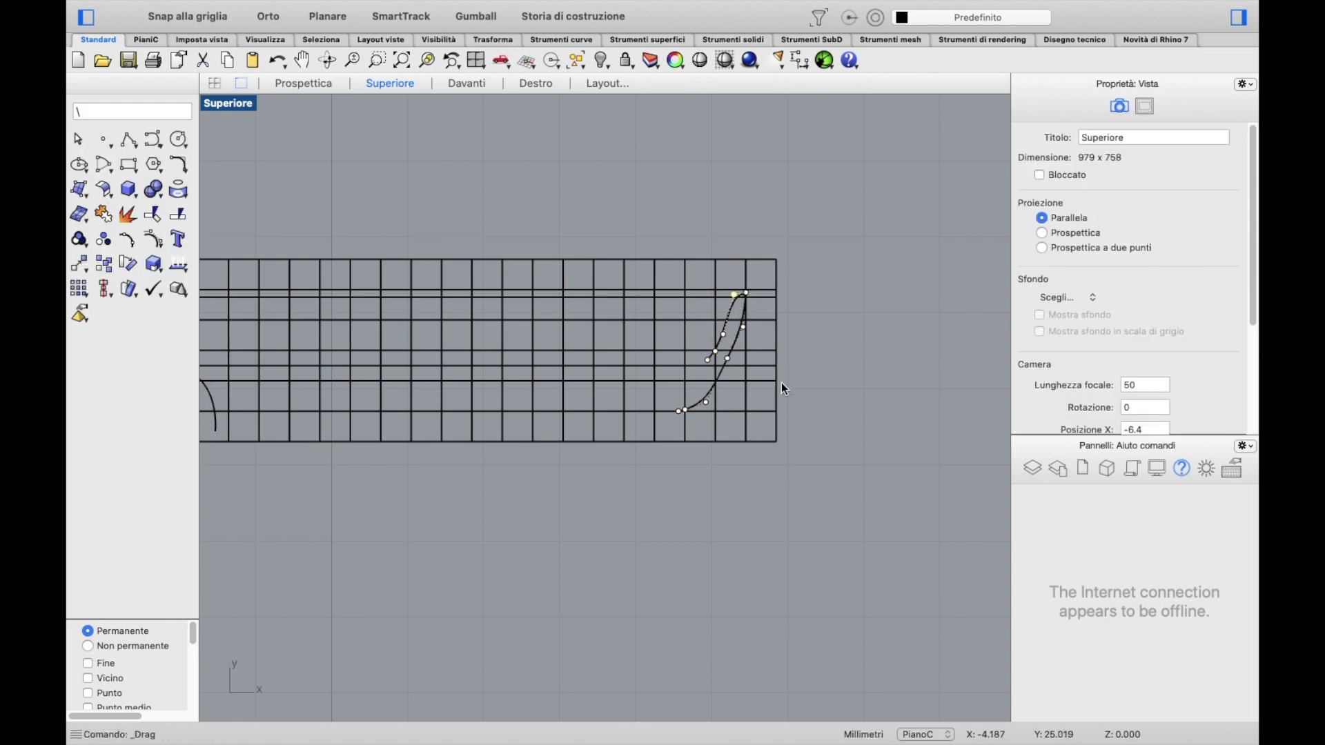
# Set the profile curves, the two close vertical guides and the upper, middle and lower horizontal guides as cutting objects for Trim.
pyautogui.press('super+shift+e')
pyautogui.press('super+t')
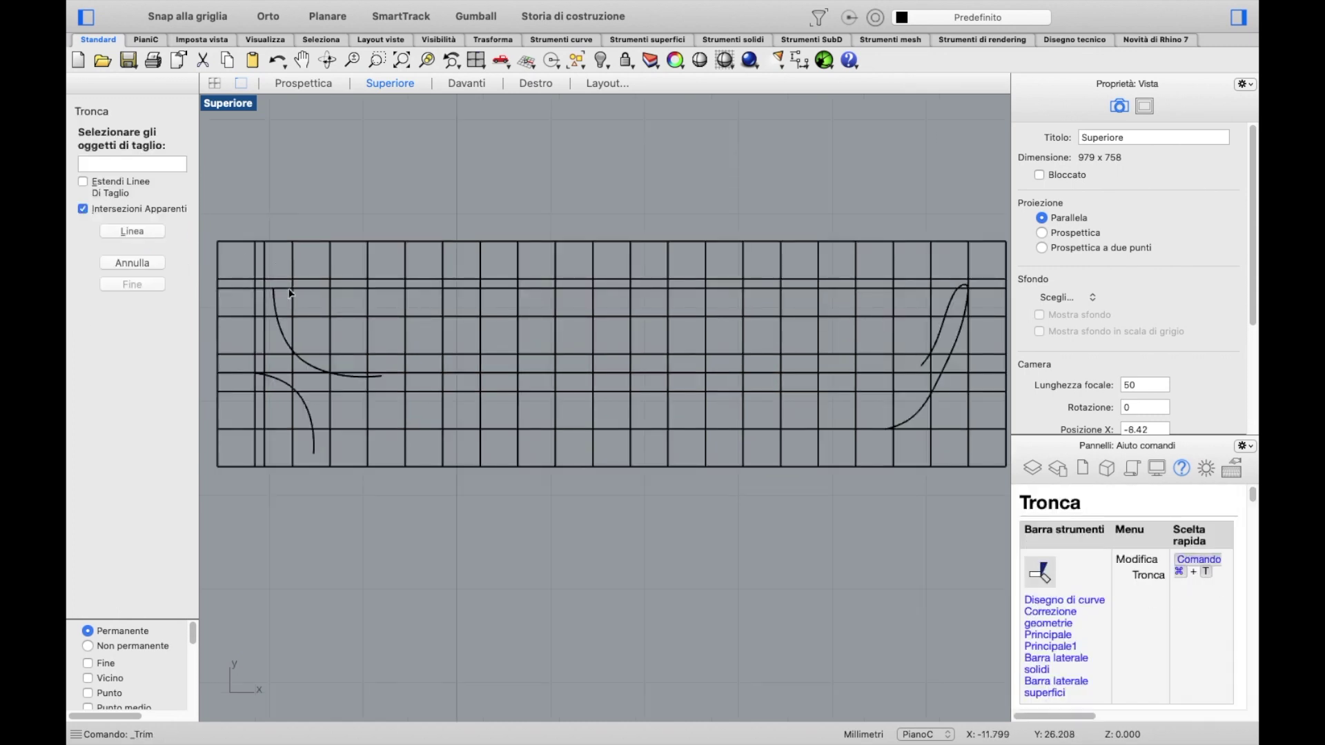
pyautogui.click(278, 288)
pyautogui.click(264, 330)
pyautogui.click(261, 354)
pyautogui.click(255, 365)
pyautogui.click(287, 379)
pyautogui.click(311, 371)
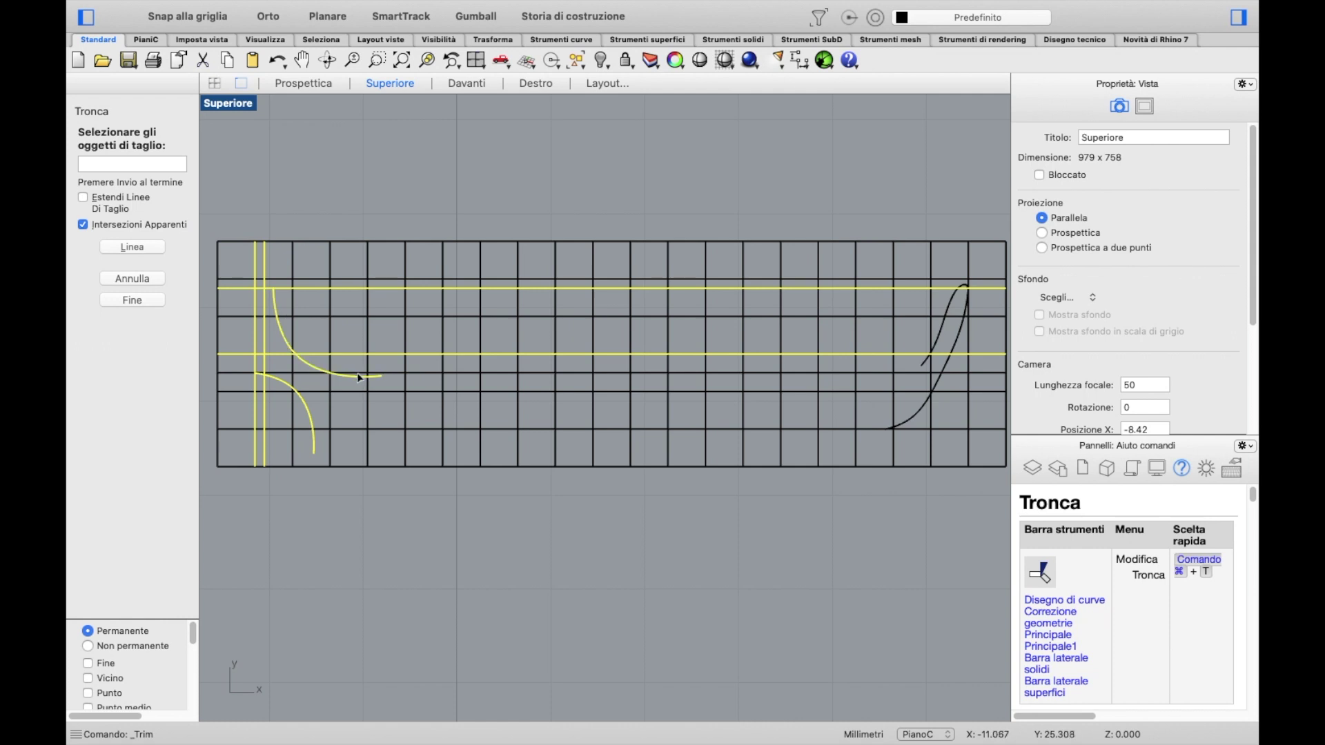
pyautogui.click(549, 429)
pyautogui.click(925, 415)
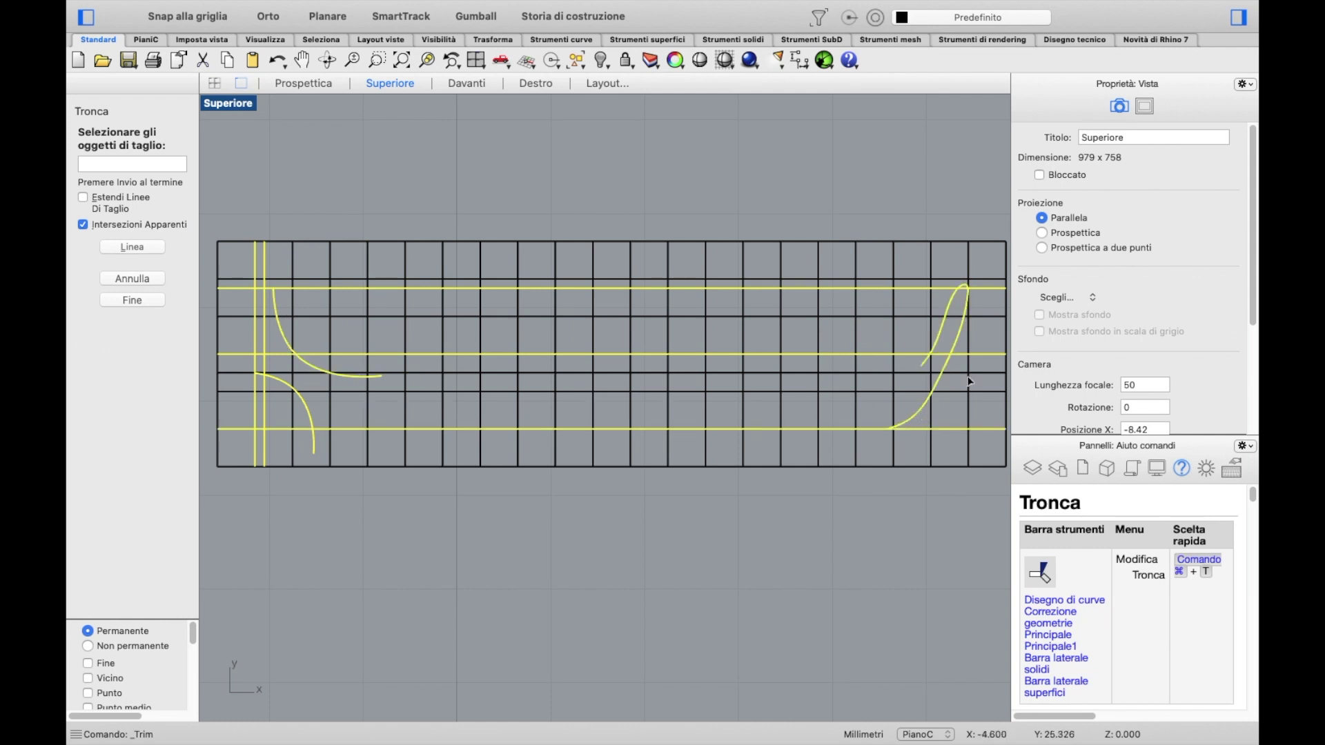
pyautogui.press('Return')
# Trim the lower horizontal guide beyond the bow curve and between the lower left curve and the close vertical guides.
pyautogui.scroll(8, 904, 448)
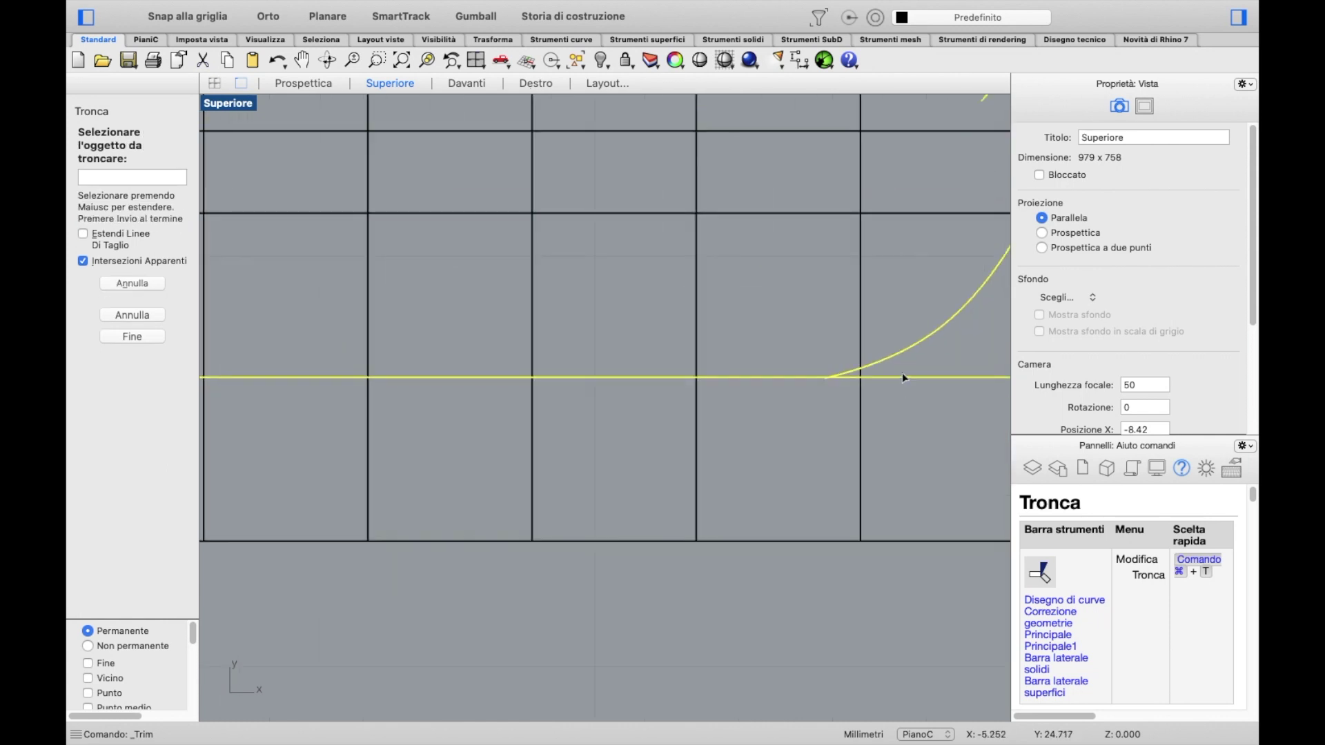
pyautogui.click(827, 380)
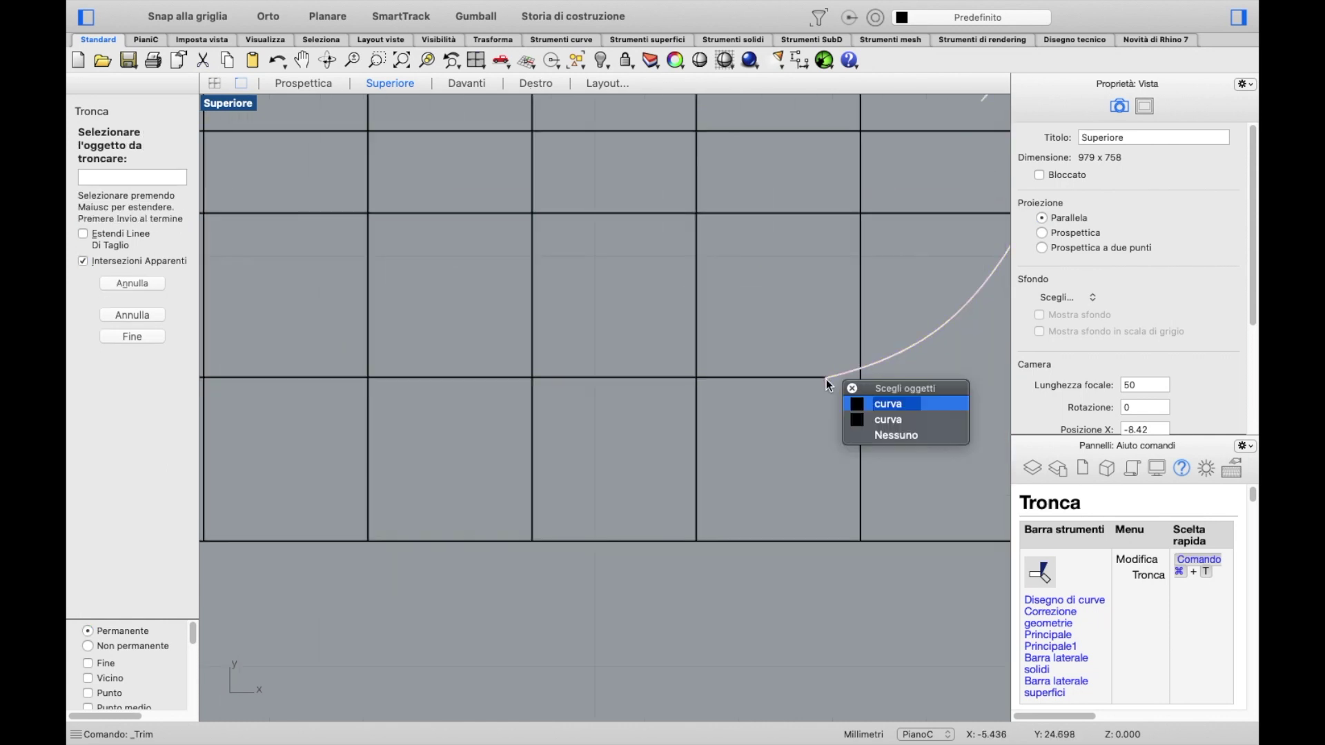
pyautogui.click(855, 405)
pyautogui.scroll(-5, 757, 387)
pyautogui.scroll(3, 252, 406)
pyautogui.moveTo(251, 407); pyautogui.dragTo(501, 446, button='right')
pyautogui.click(516, 413)
pyautogui.click(488, 399)
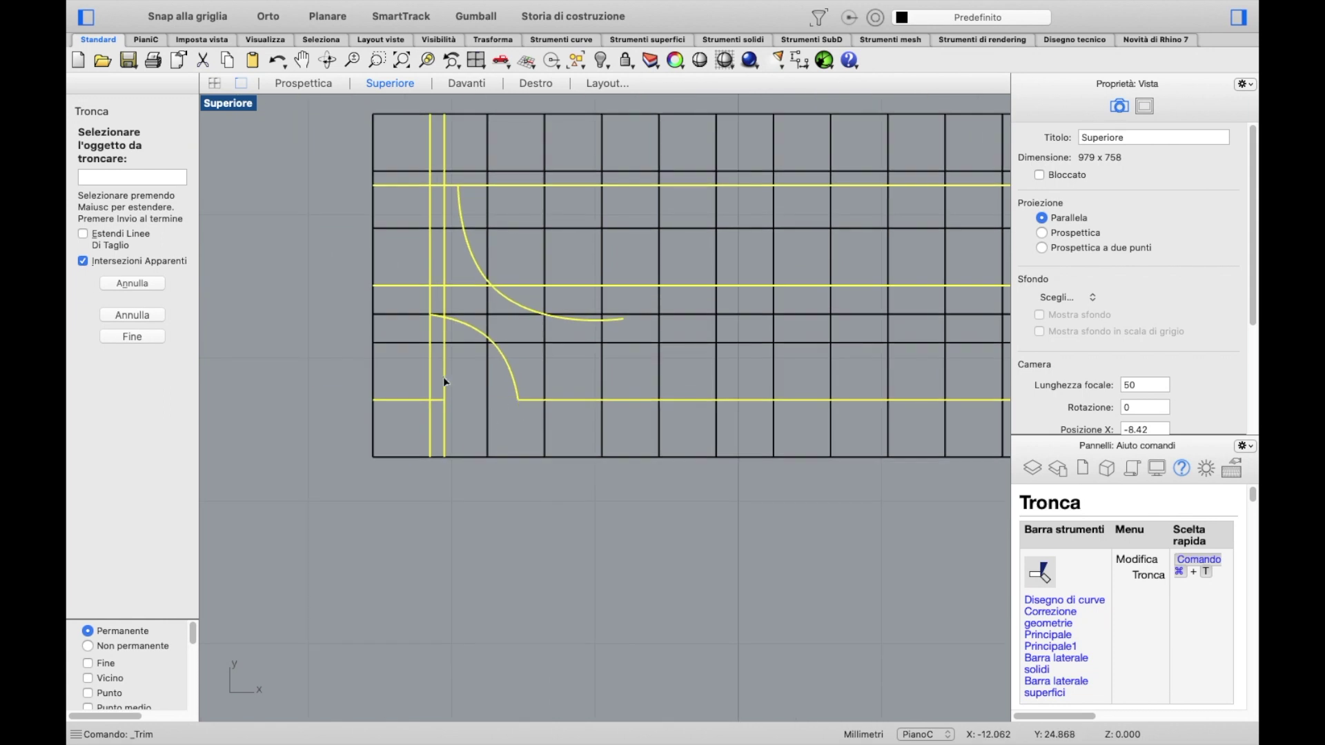
# Trim the two close vertical guides and the horizontal guides at the stern down to the stepped transom outline.
pyautogui.click(429, 286)
pyautogui.click(431, 276)
pyautogui.click(437, 186)
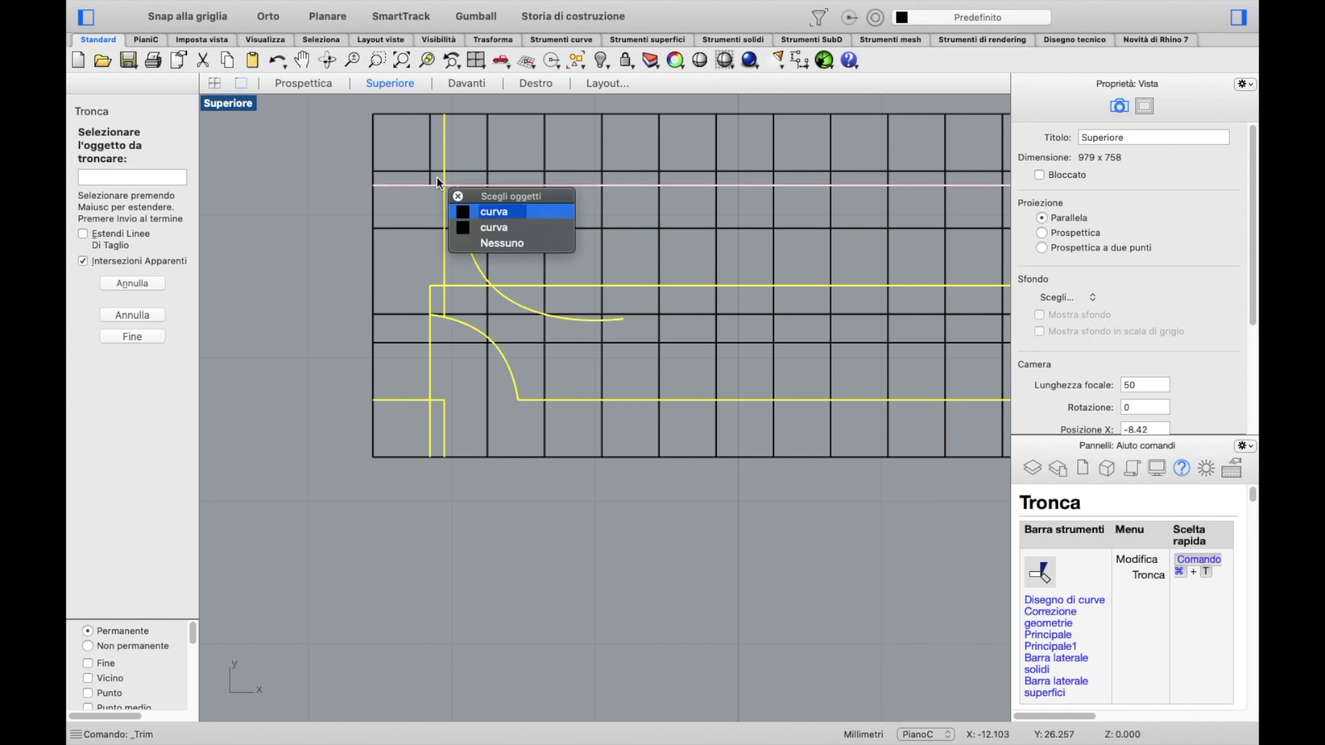
pyautogui.click(476, 206)
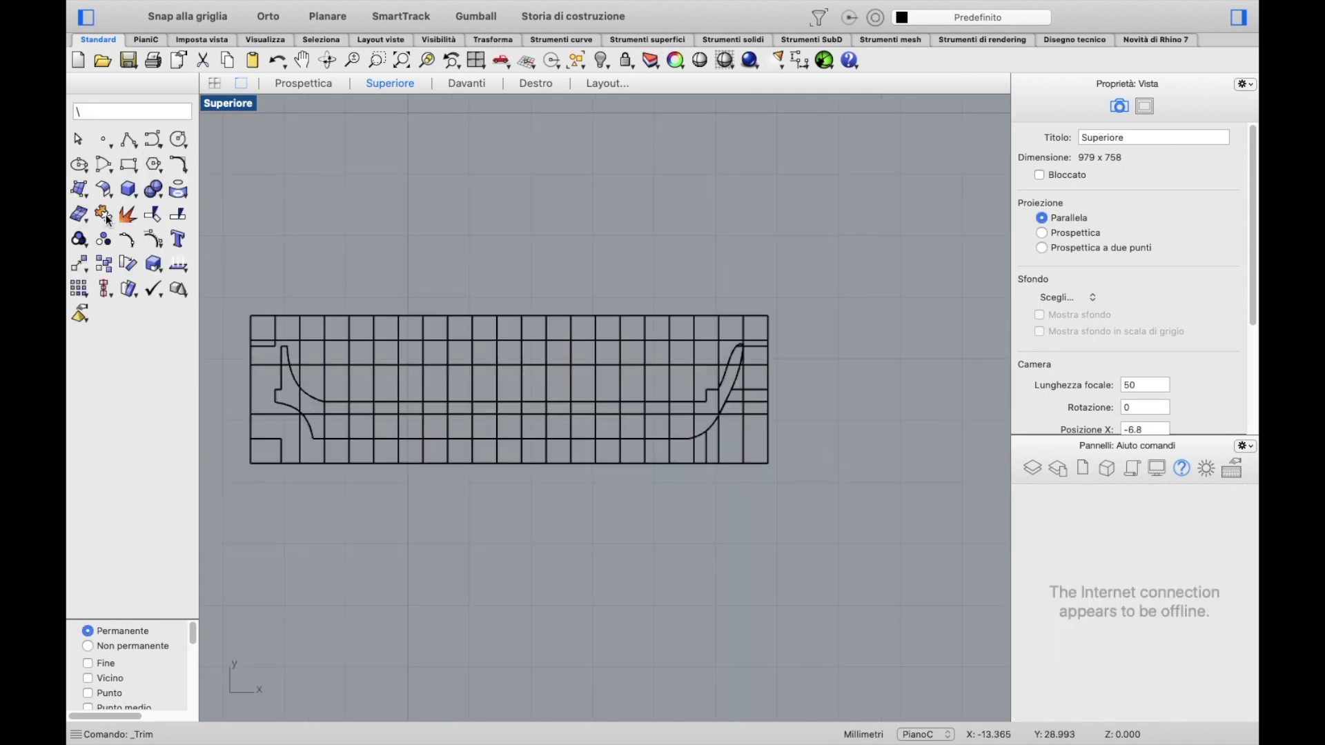
# Join the transom segments, lower stern curve, keel line, bow curve, stepped inner line and inner stern curve into one hull profile.
pyautogui.click(104, 216)
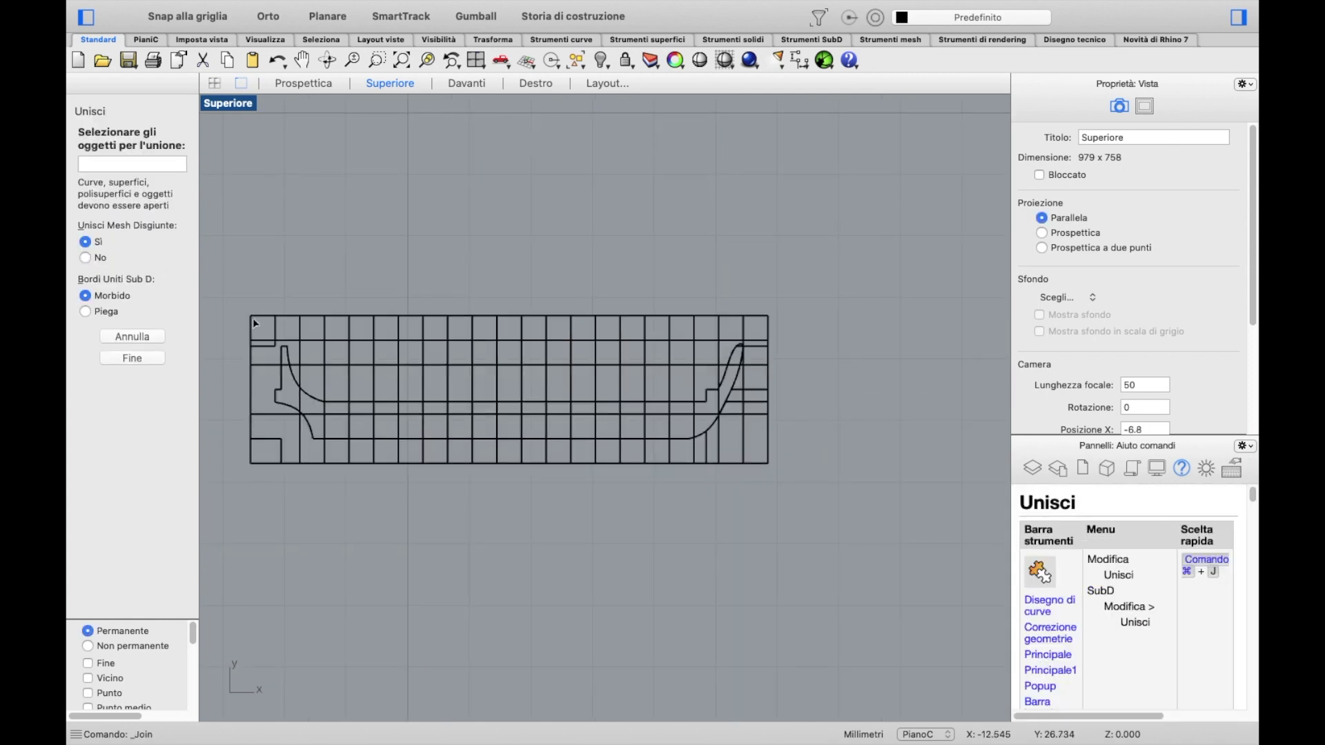
pyautogui.click(284, 349)
pyautogui.click(339, 374)
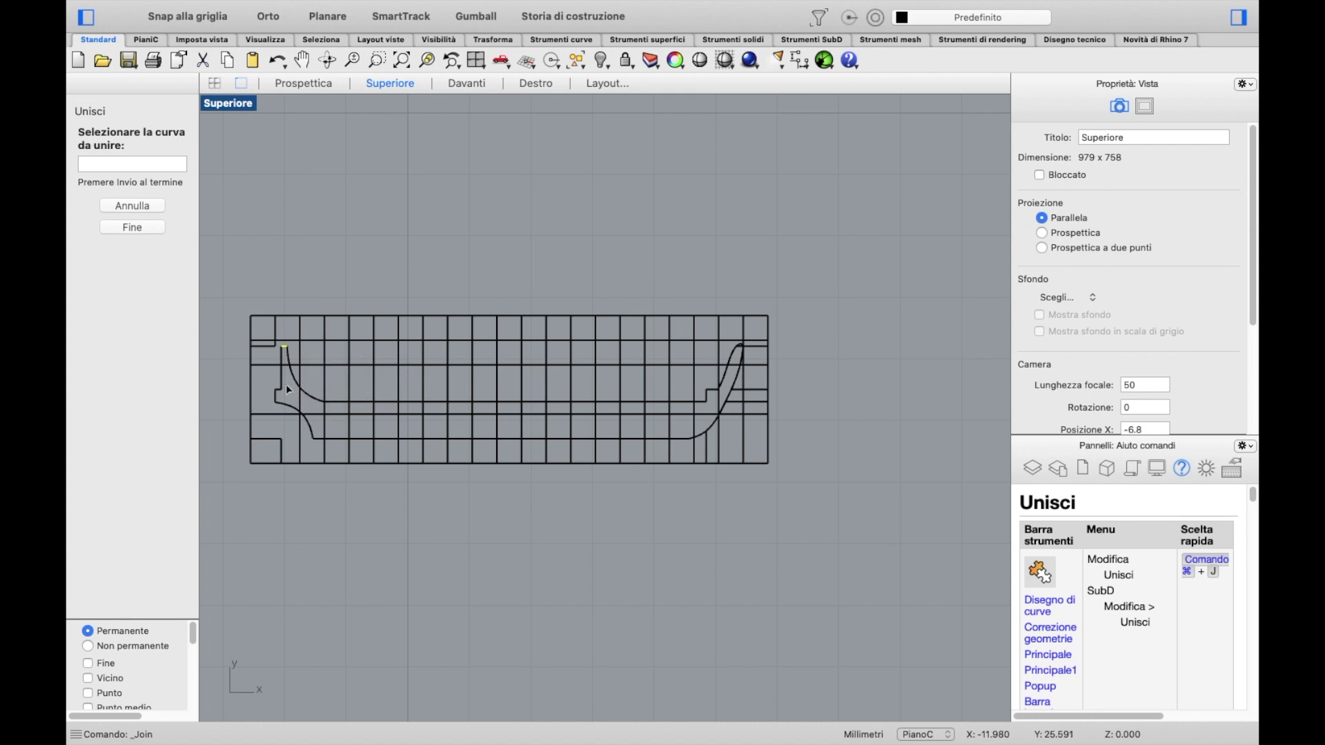
pyautogui.click(279, 395)
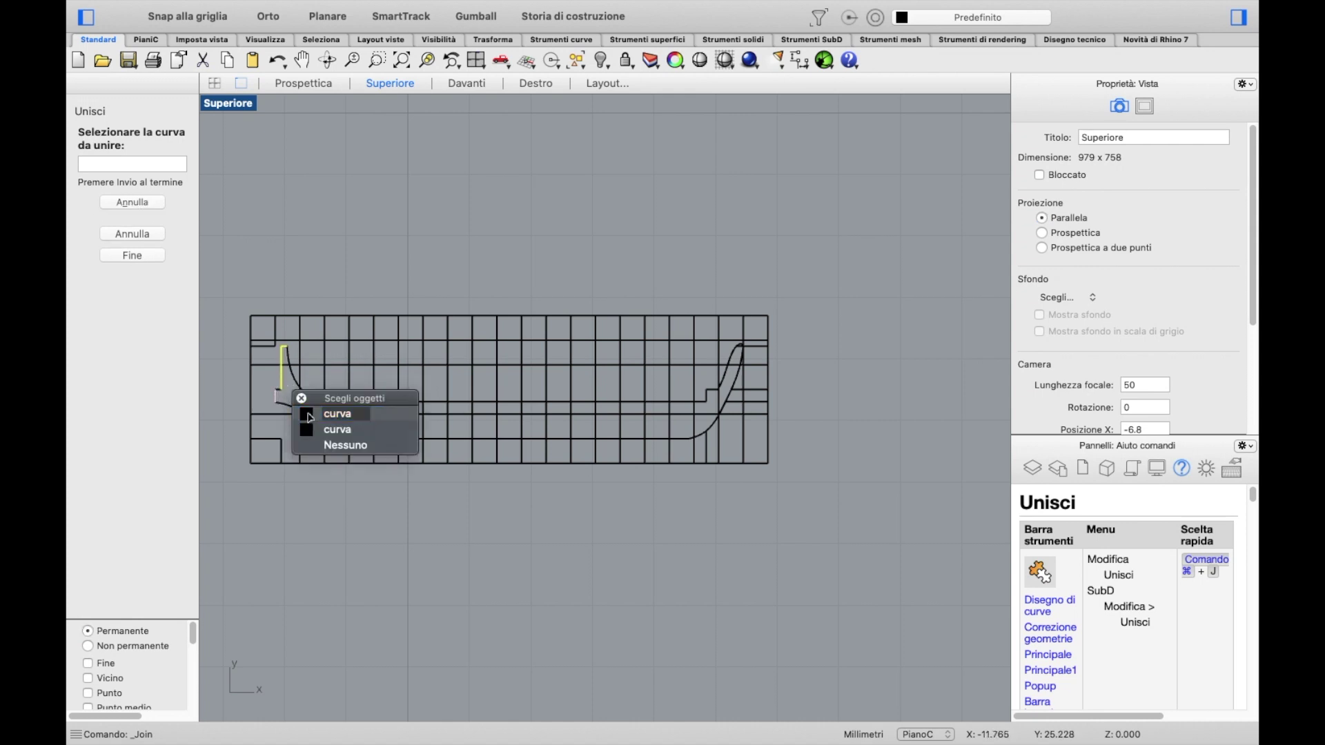
pyautogui.press('Return')
pyautogui.press('Escape')
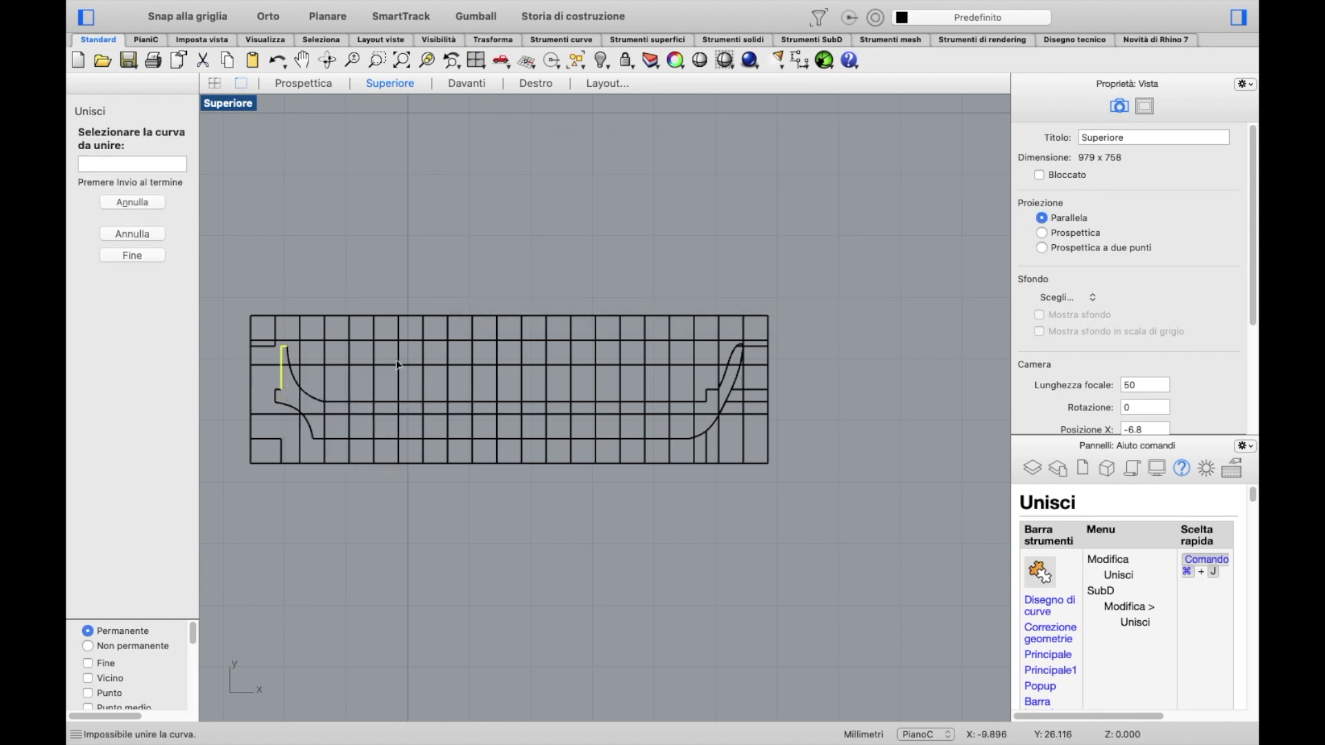
pyautogui.click(281, 397)
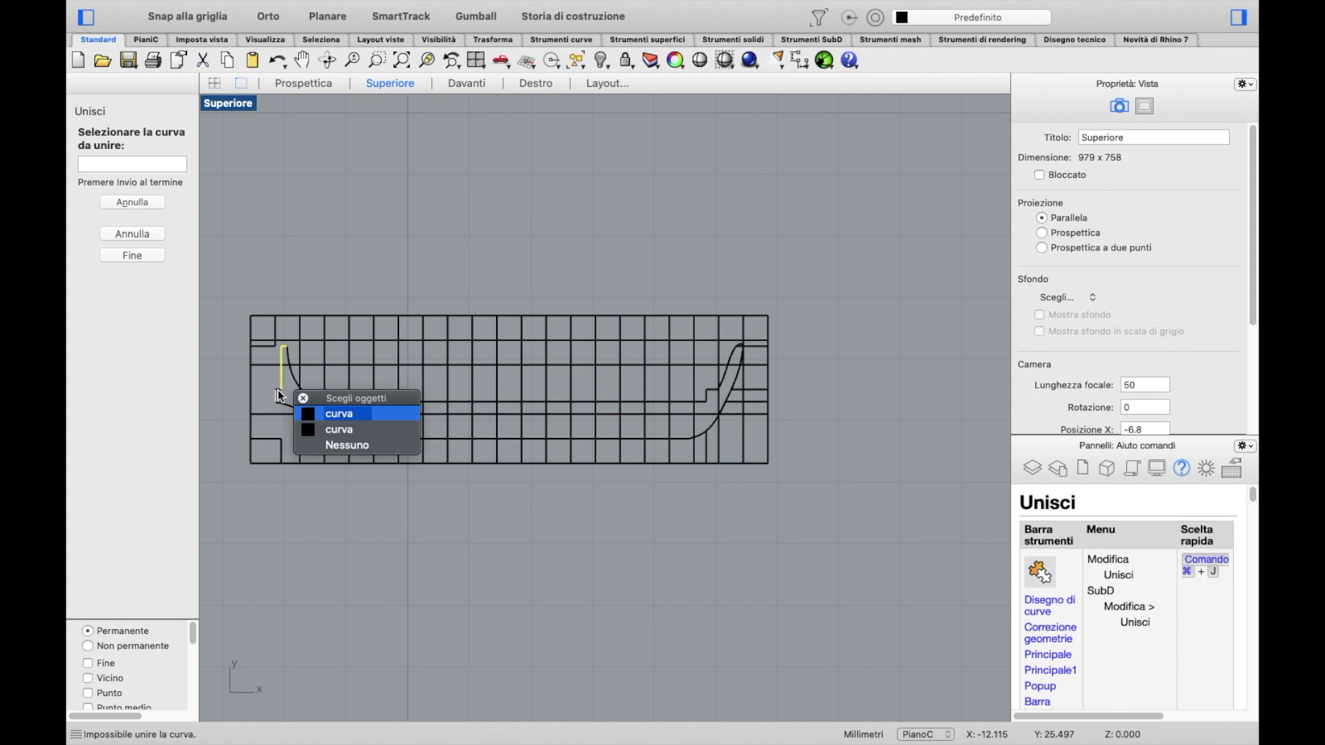
pyautogui.click(348, 428)
pyautogui.click(385, 439)
pyautogui.click(725, 401)
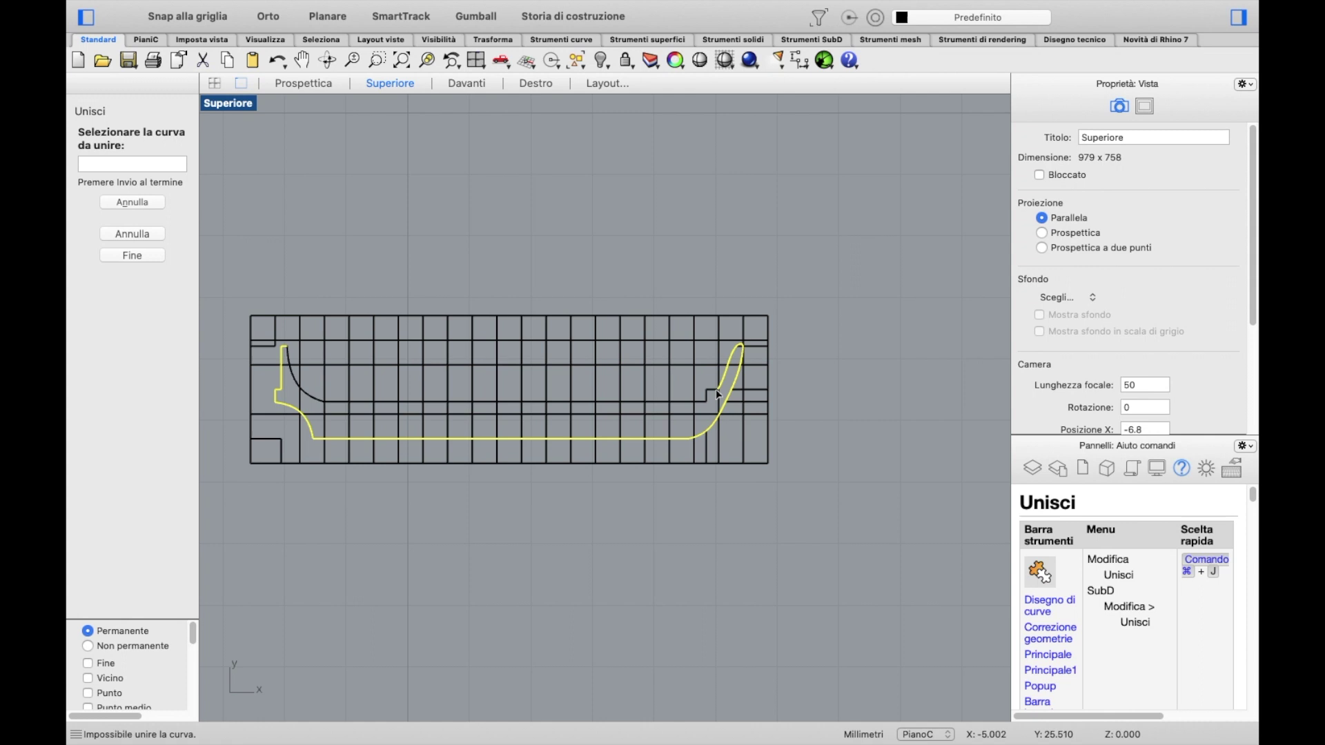
pyautogui.click(689, 405)
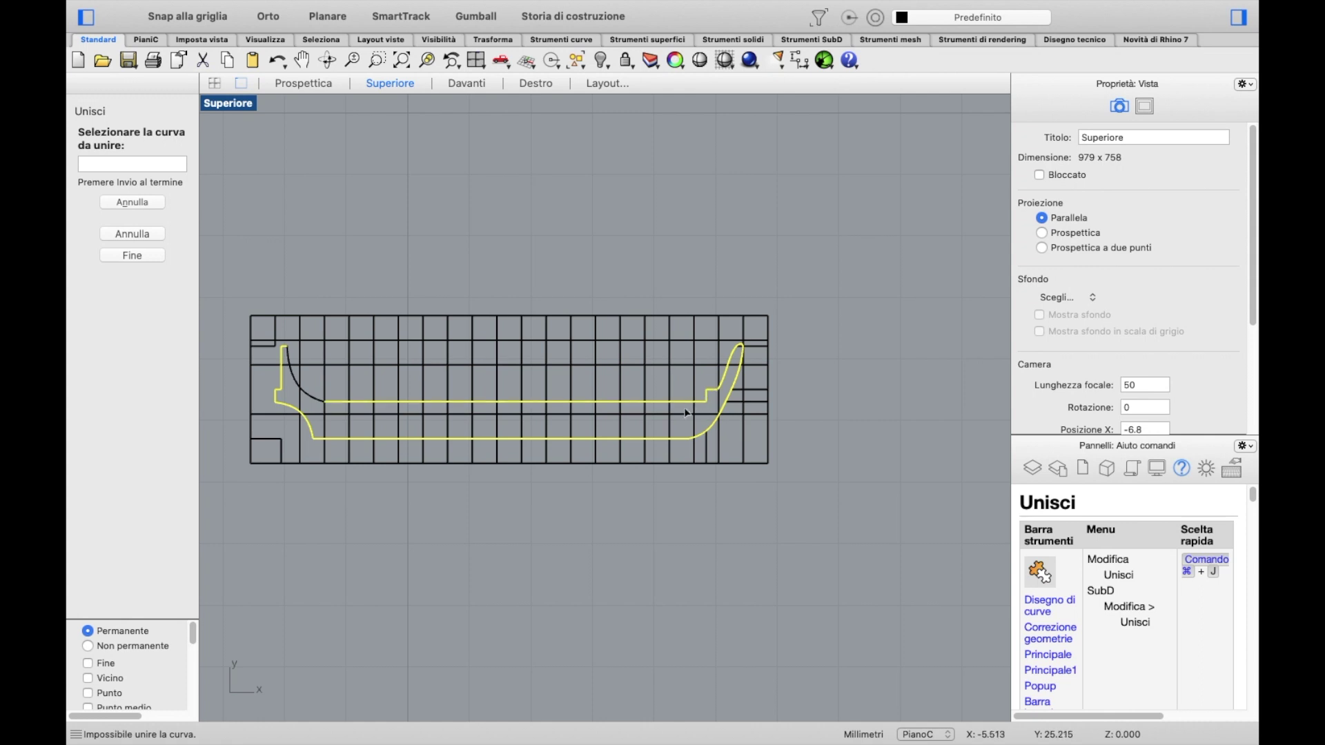
pyautogui.click(313, 402)
pyautogui.press('Return')
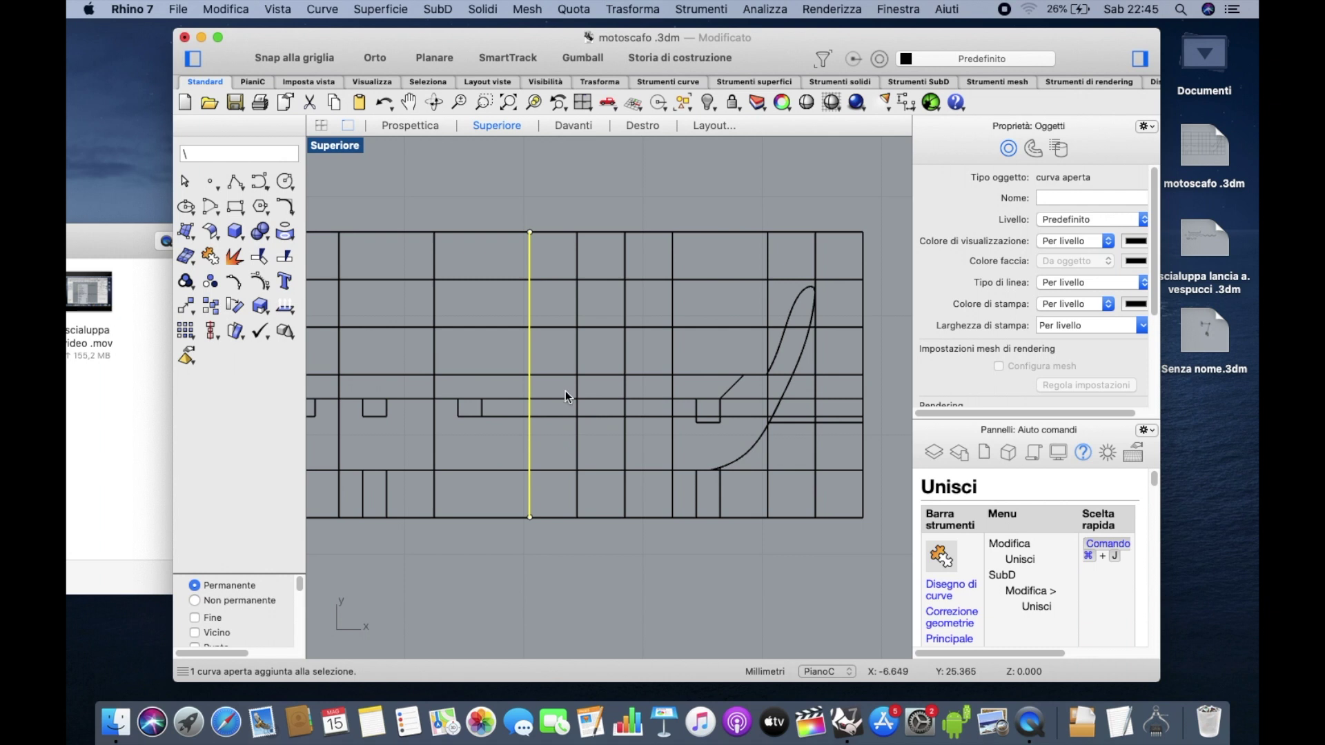
# Offset the selected vertical grid line toward the bow to mark the width of another notch.
pyautogui.rightClick(565, 392)
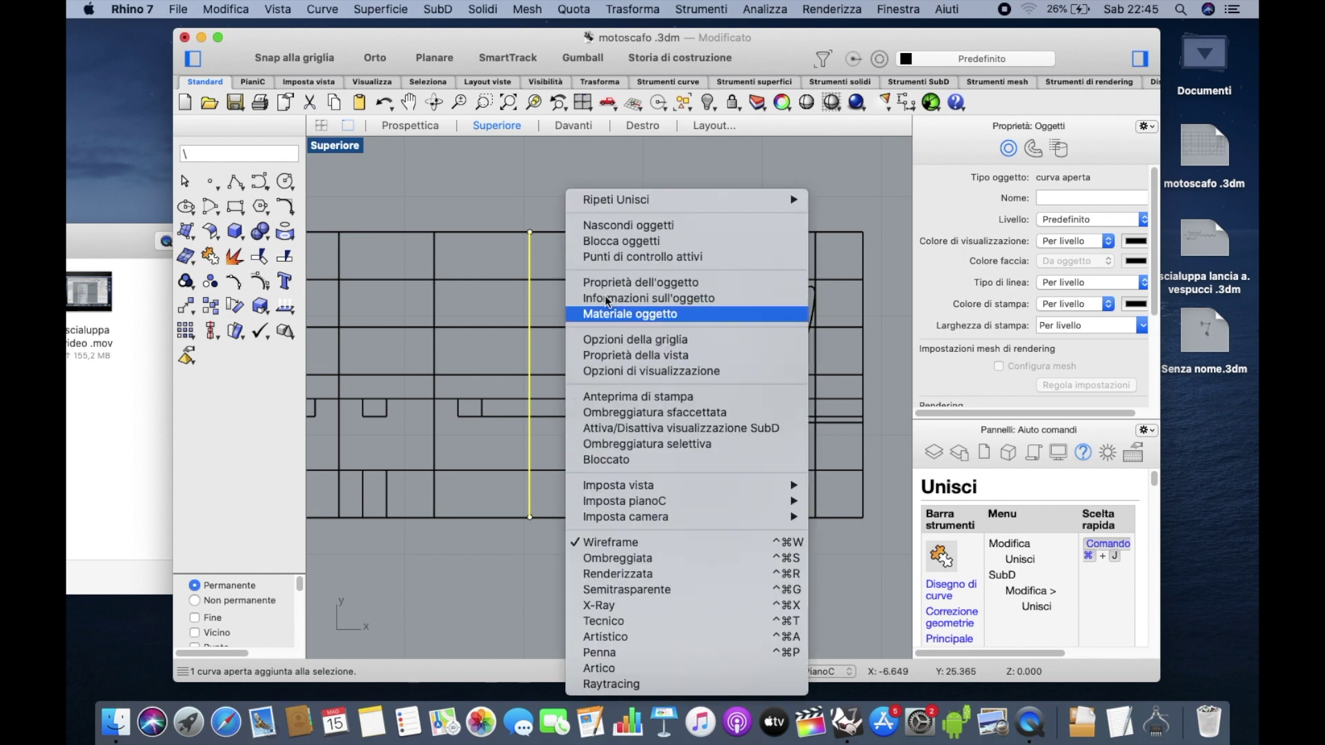
pyautogui.moveTo(681, 200)
pyautogui.click(870, 246)
pyautogui.click(547, 433)
pyautogui.click(561, 445)
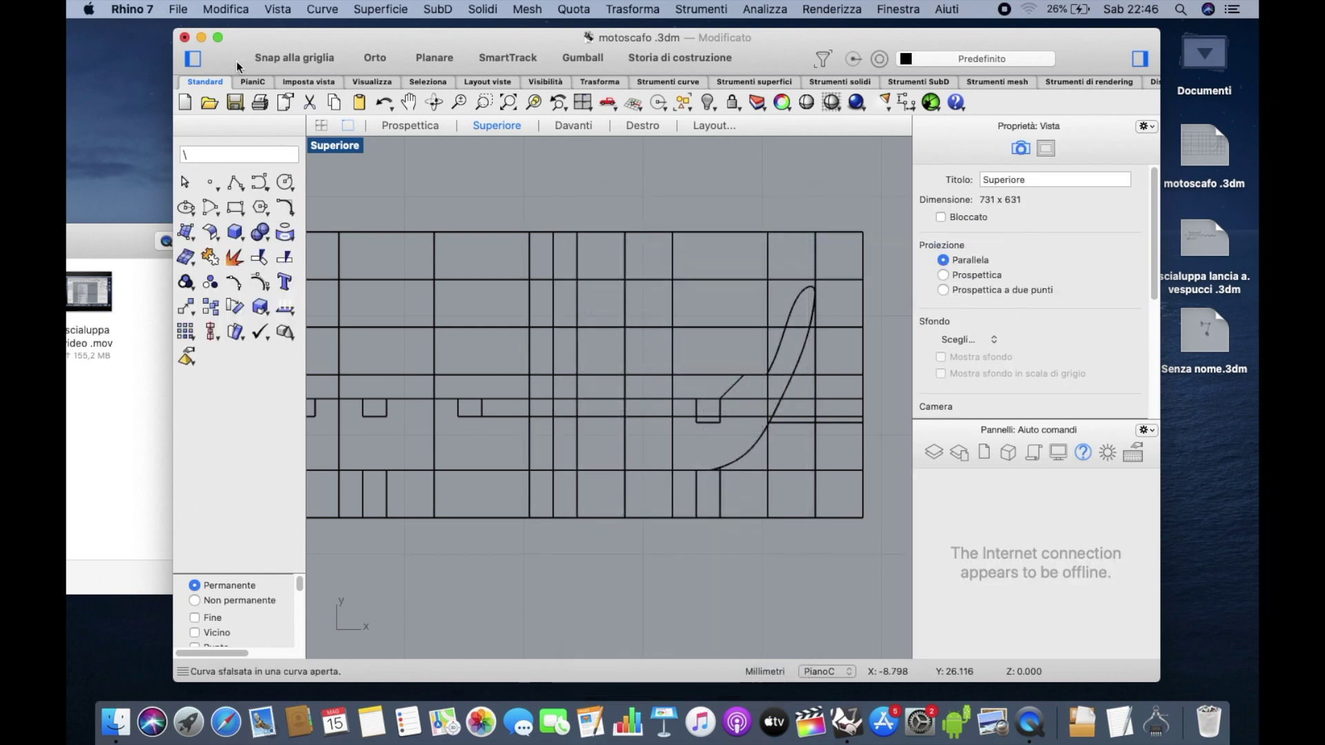
# Enlarge the modeling window to full screen and delete the new offset line.
pyautogui.click(218, 38)
pyautogui.click(534, 338)
pyautogui.press('Delete')
pyautogui.rightClick(534, 337)
pyautogui.click(600, 222)
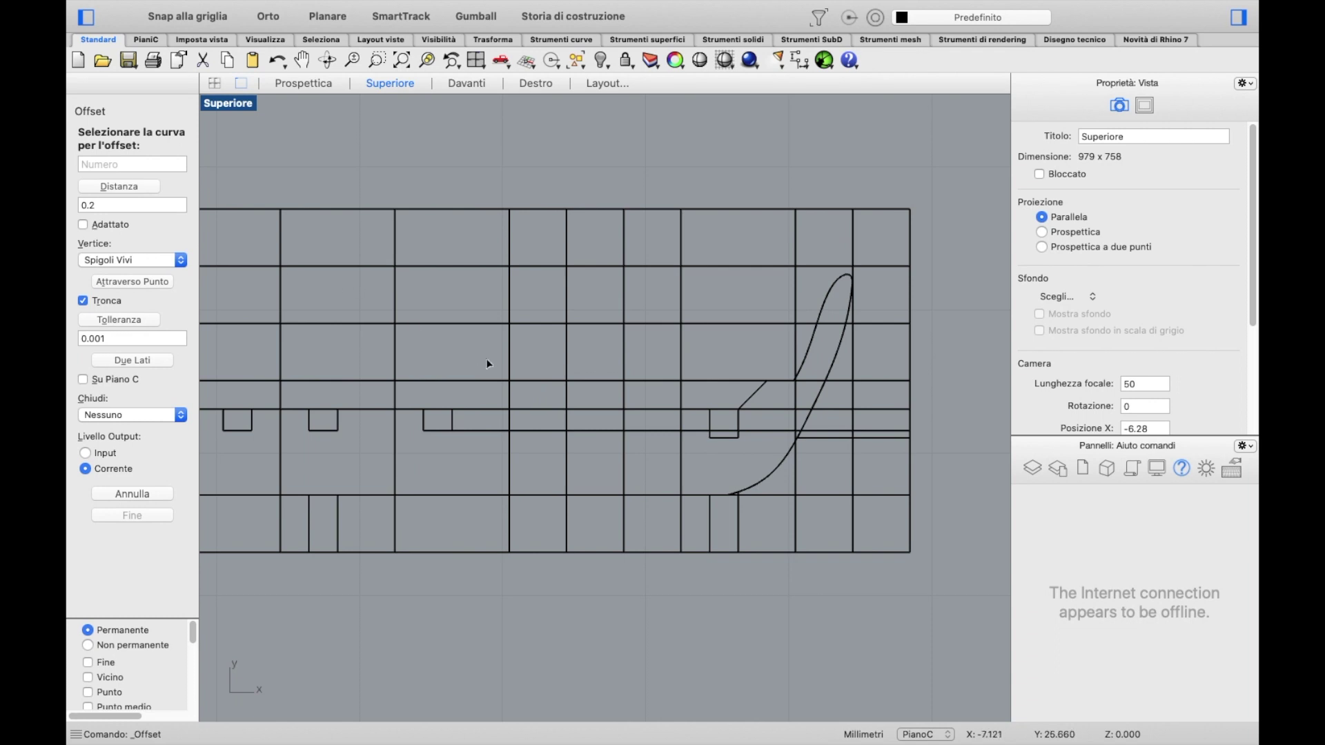
pyautogui.click(511, 357)
pyautogui.press('Escape')
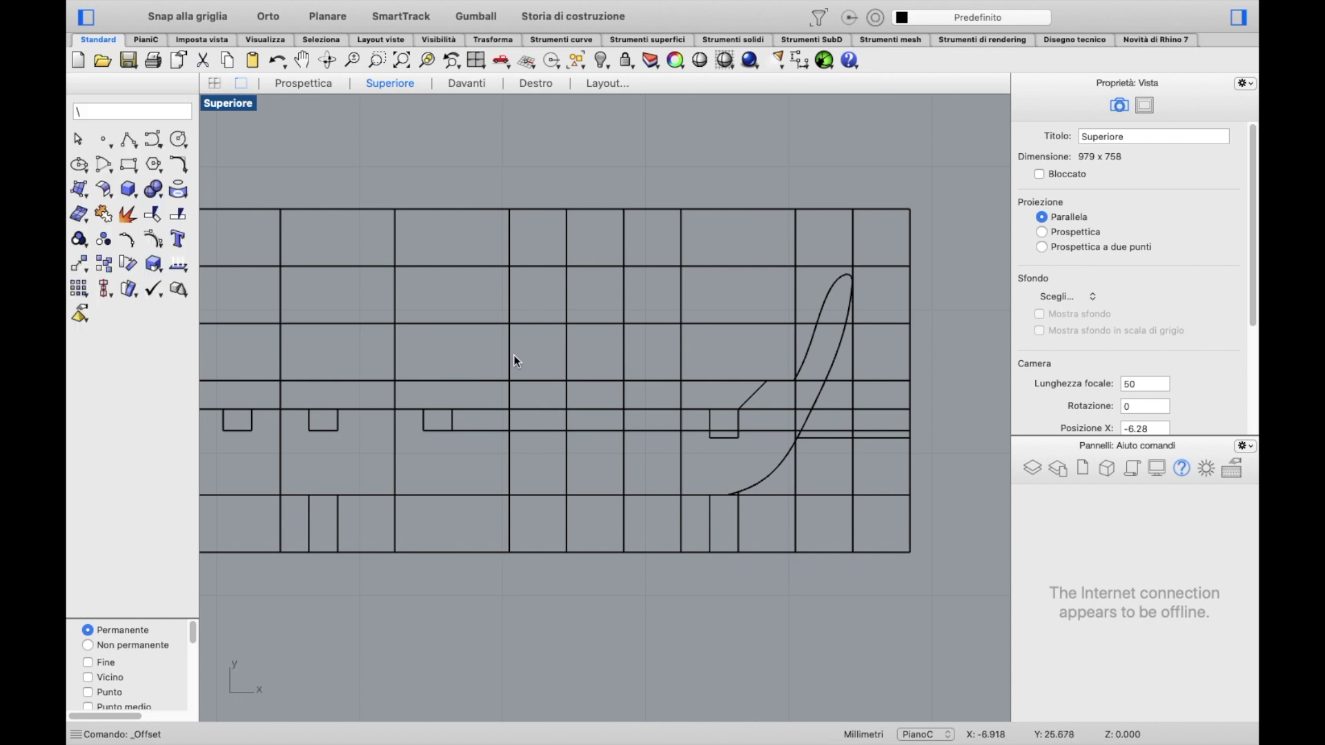
# Offset the vertical grid line between the last deck notch and the bow by 0.2 mm toward the bow.
pyautogui.click(514, 355)
pyautogui.rightClick(513, 355)
pyautogui.click(592, 247)
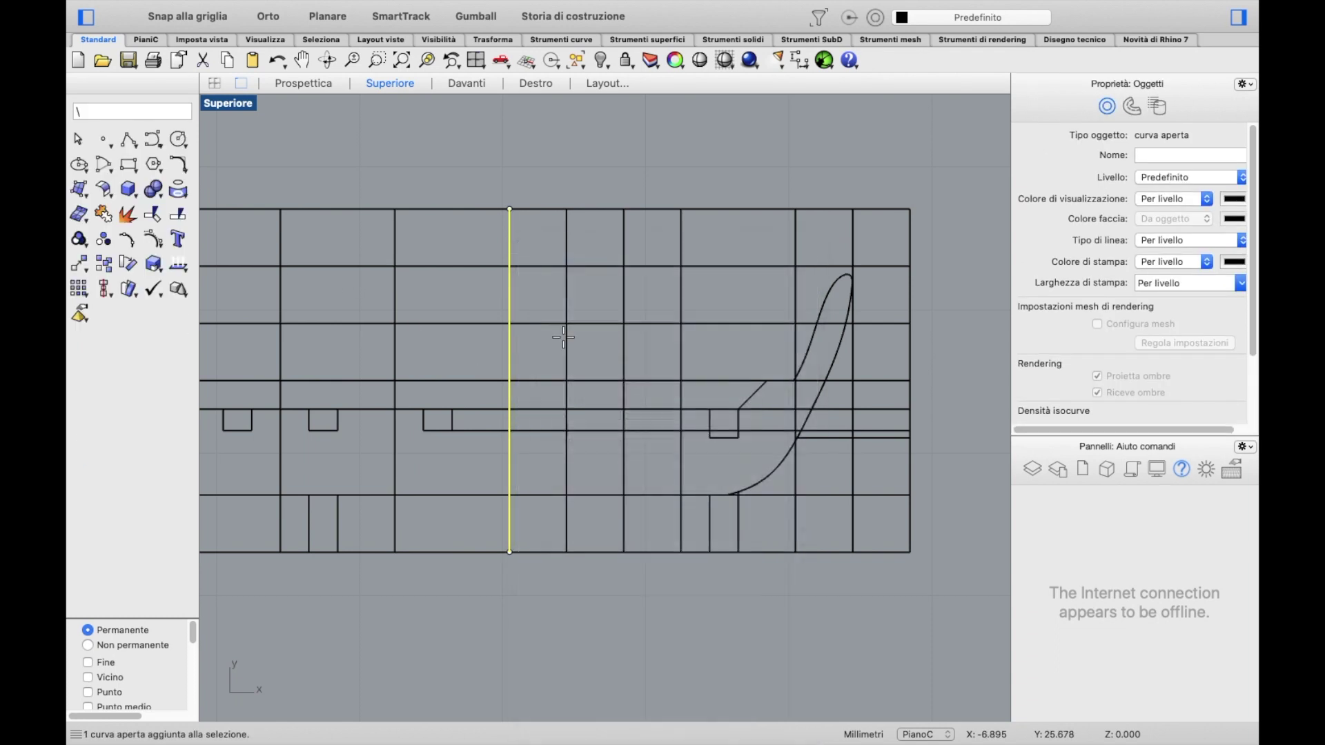
pyautogui.click(569, 347)
# Trim the notch-depth line outside the notches and cut off both new notch side lines below it.
pyautogui.click(156, 213)
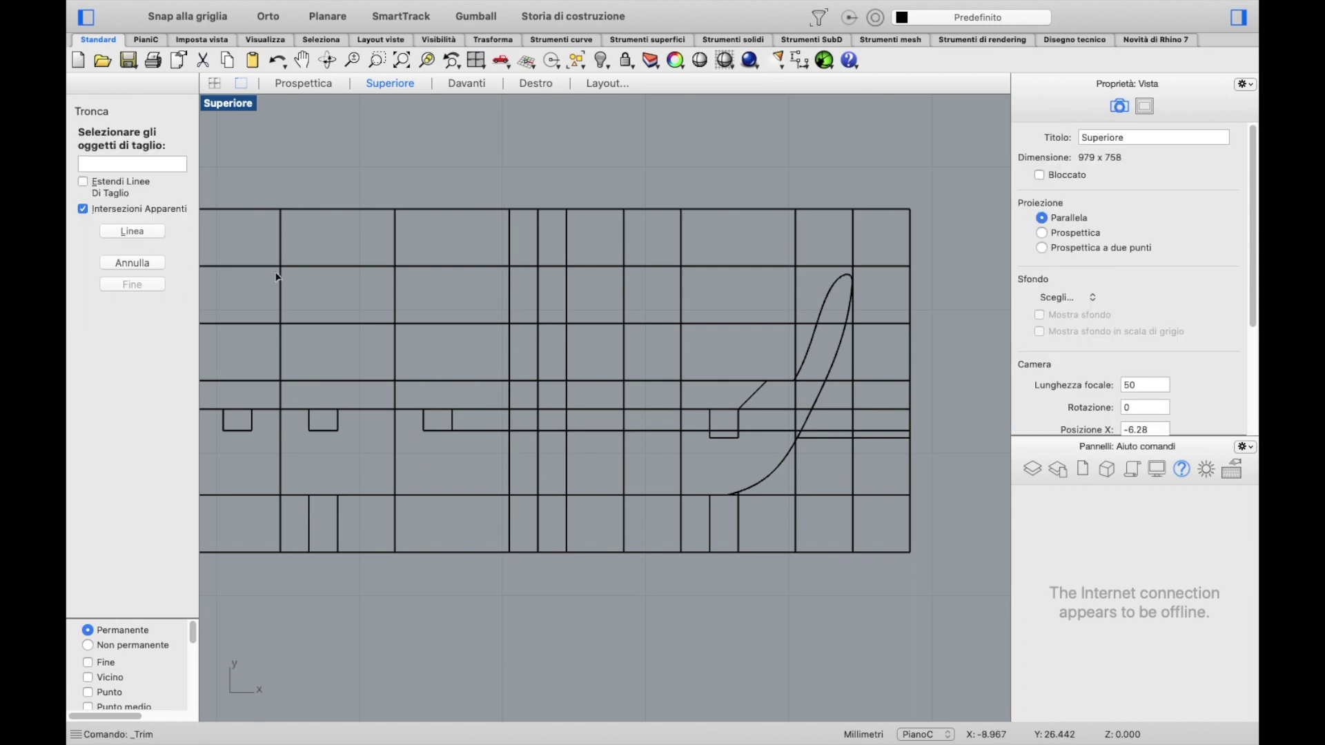
pyautogui.click(453, 422)
pyautogui.click(511, 423)
pyautogui.click(539, 422)
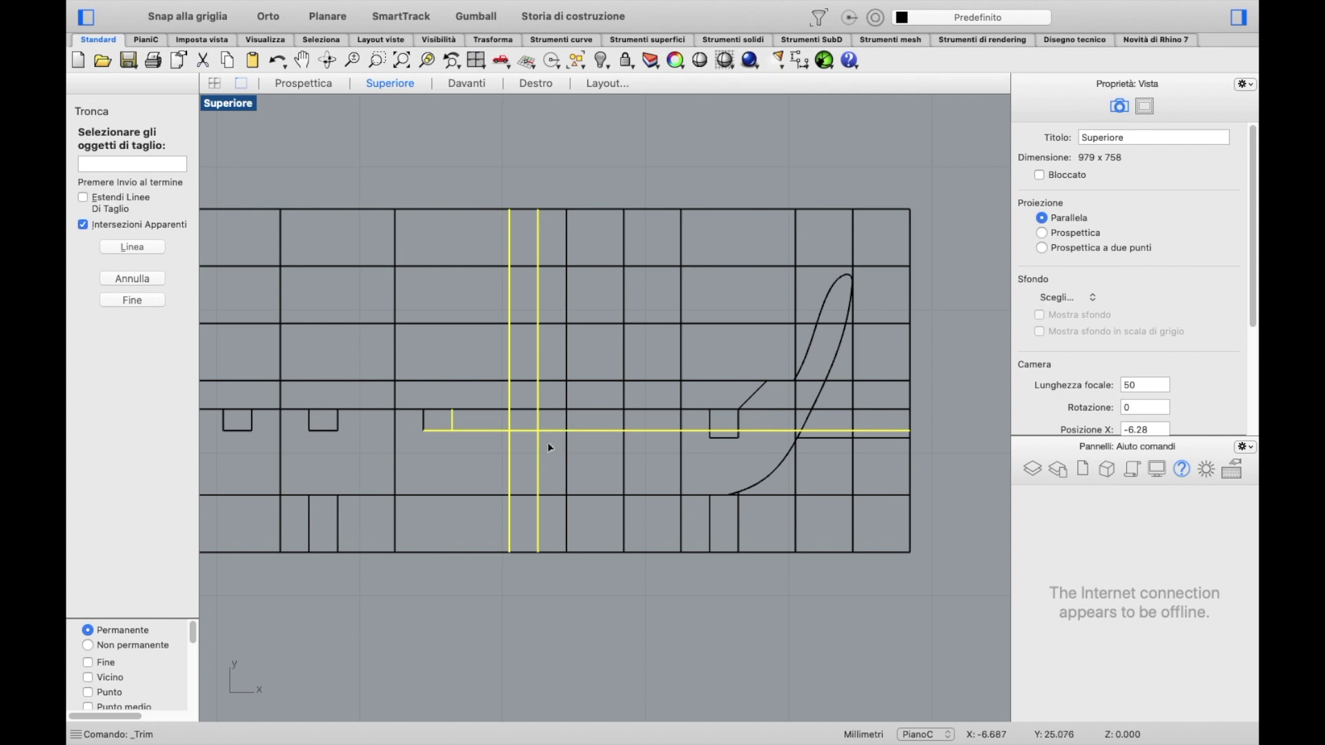
pyautogui.press('Return')
pyautogui.click(552, 432)
pyautogui.click(538, 452)
pyautogui.click(510, 457)
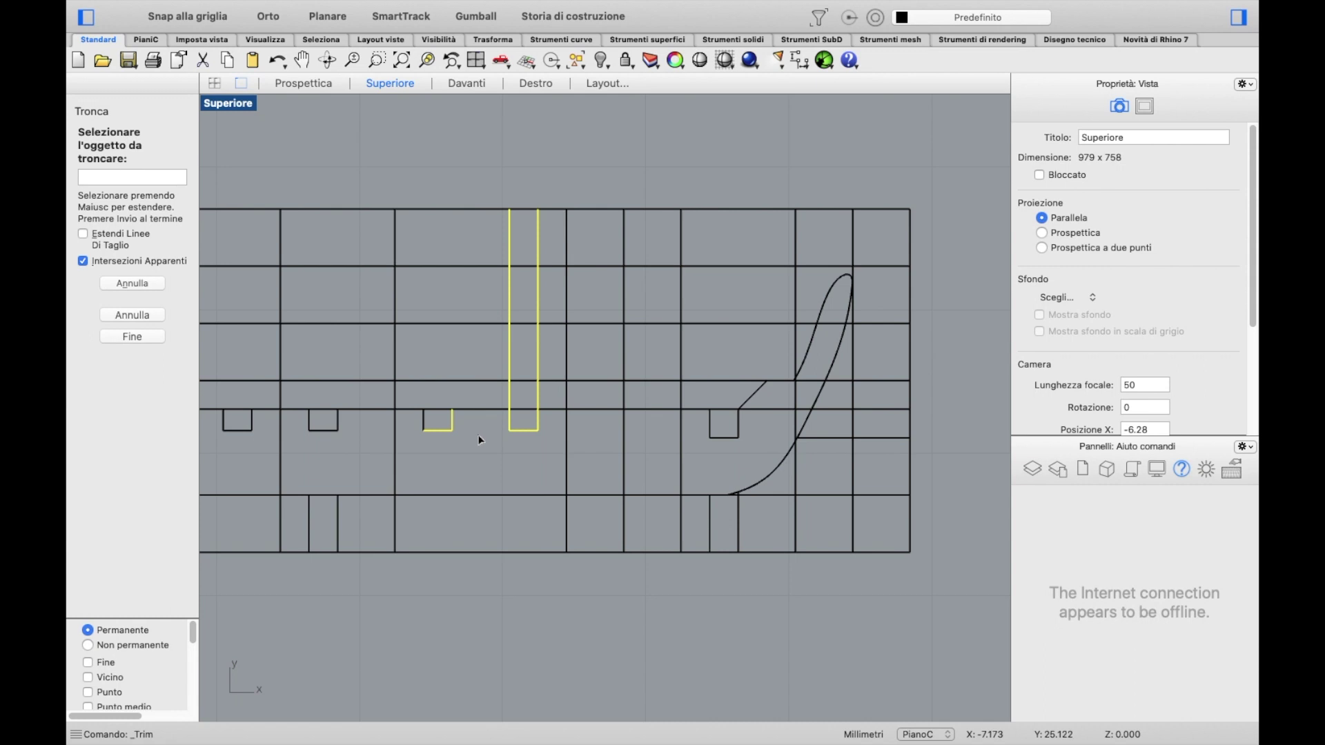
pyautogui.press('Return')
pyautogui.click(481, 408)
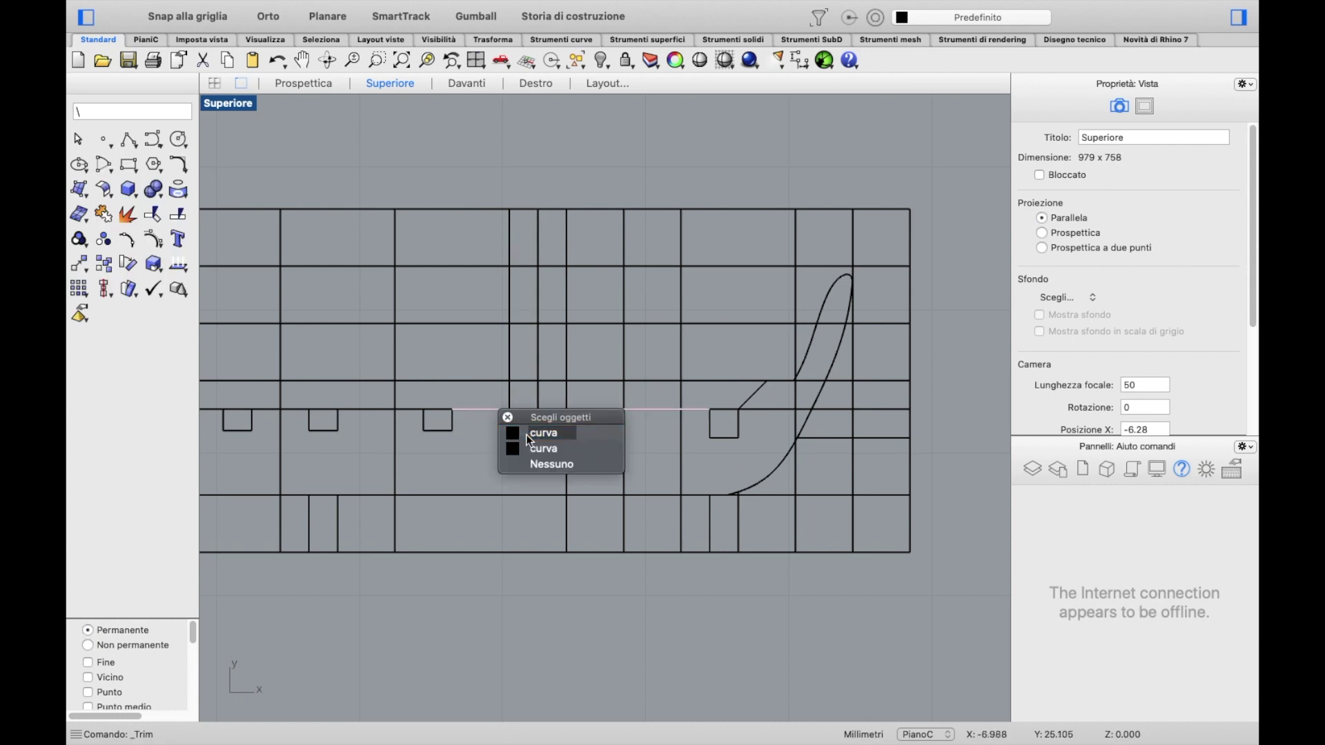
pyautogui.click(526, 433)
pyautogui.click(507, 425)
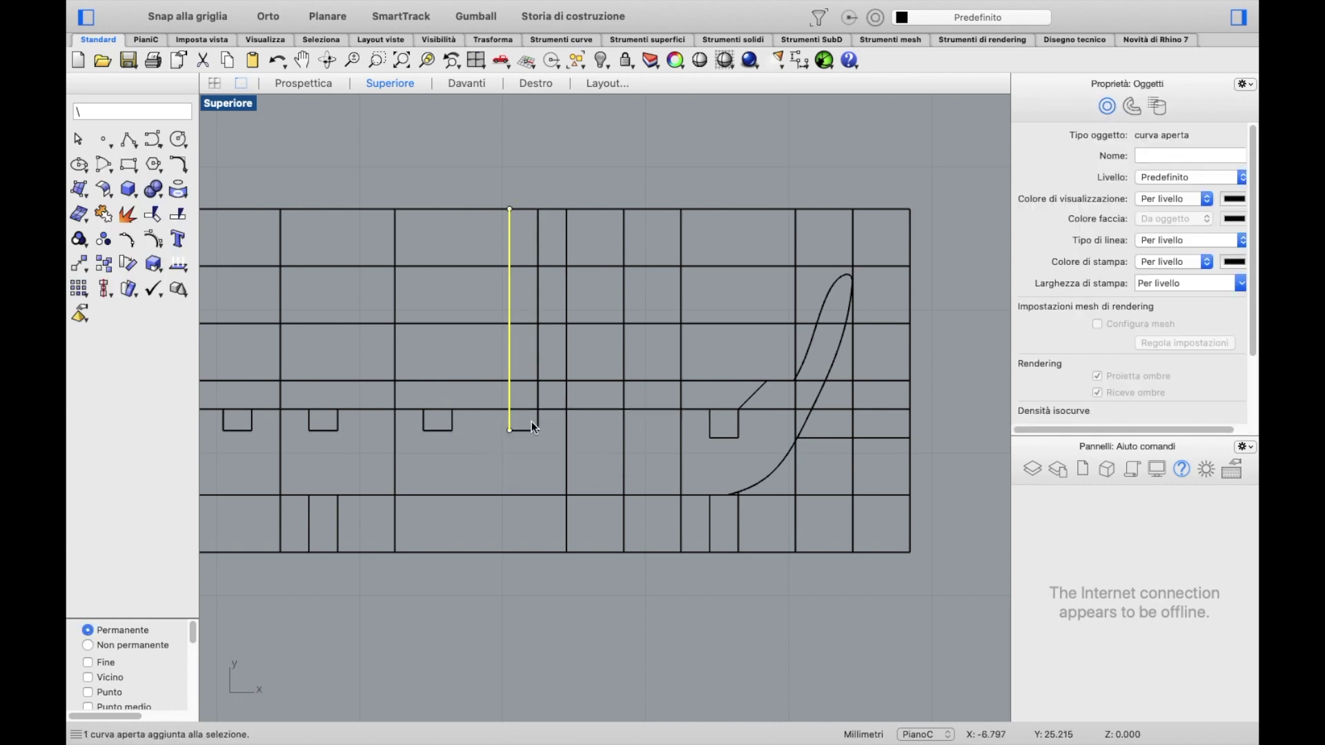
pyautogui.click(494, 426)
# Trim the new notch's two side lines above the deck line and remove the deck line segment between them.
pyautogui.rightClick(485, 420)
pyautogui.click(577, 229)
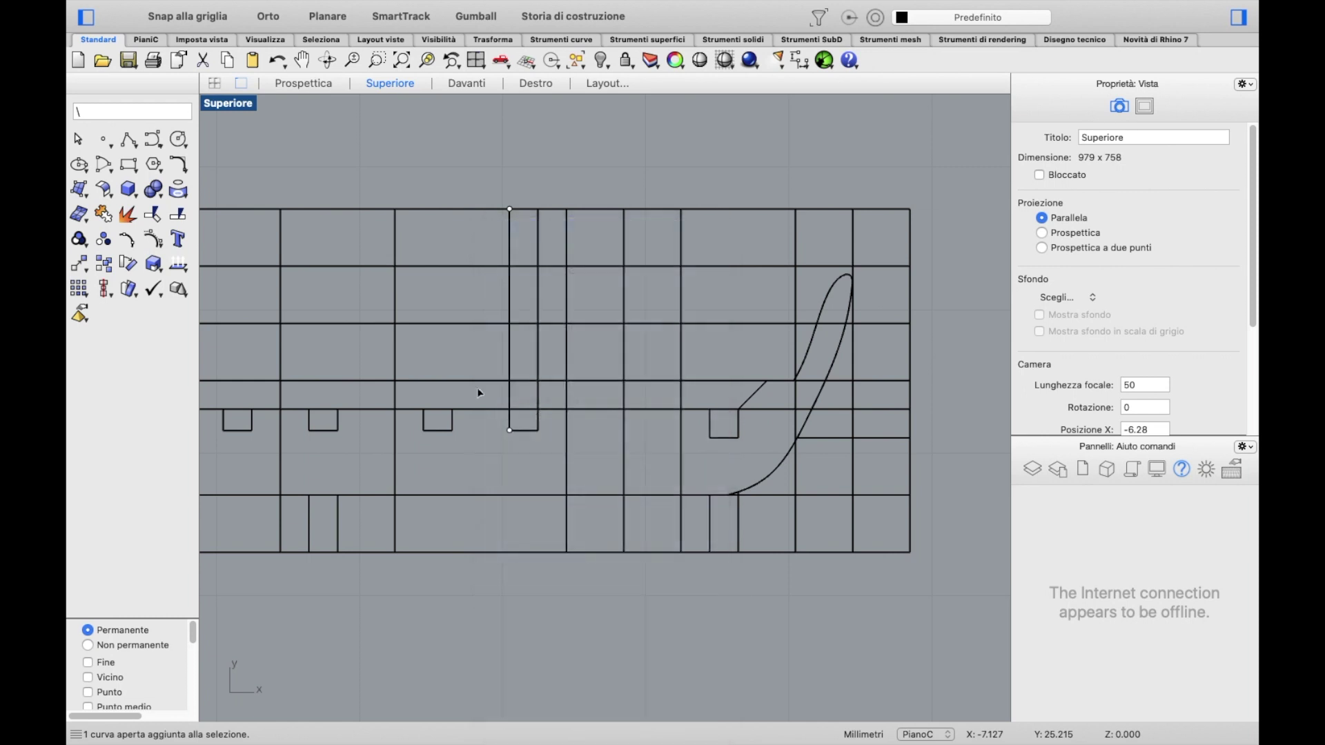
pyautogui.click(509, 410)
pyautogui.click(532, 432)
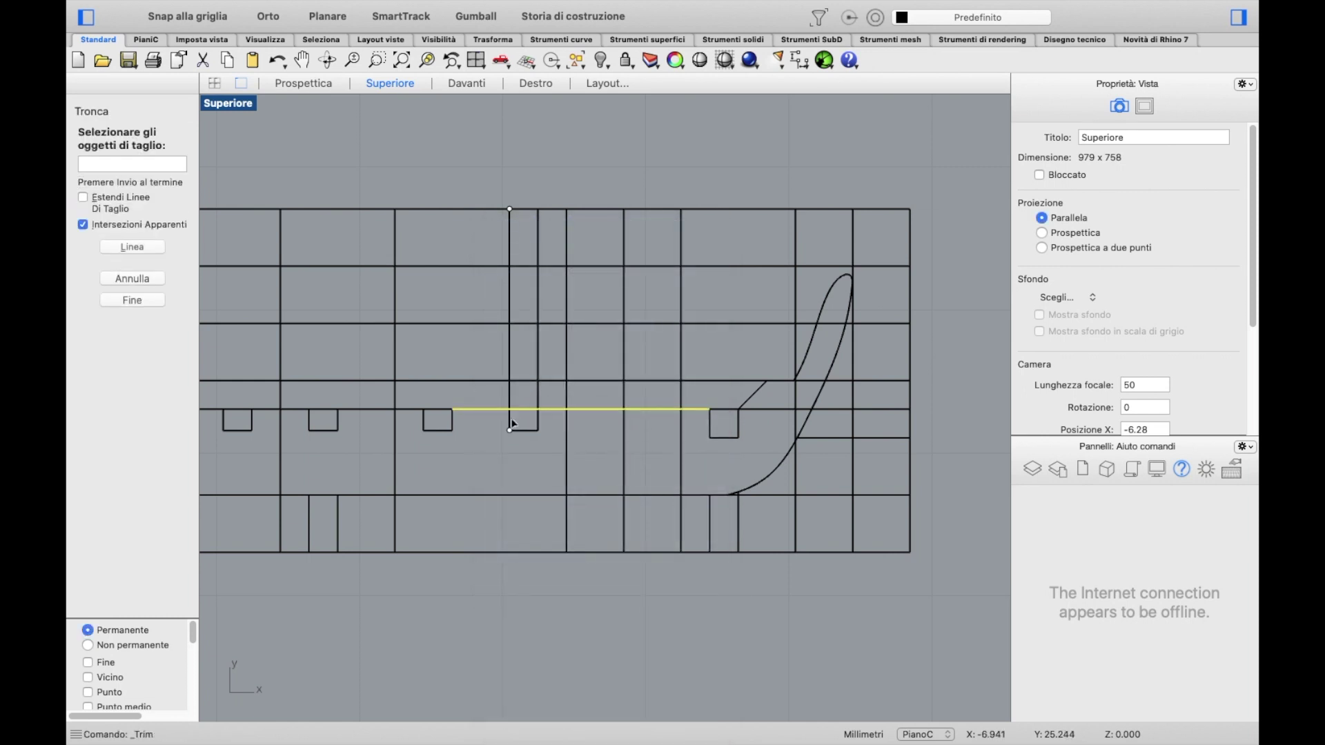
pyautogui.click(538, 423)
pyautogui.hscroll(1, 594, 438)
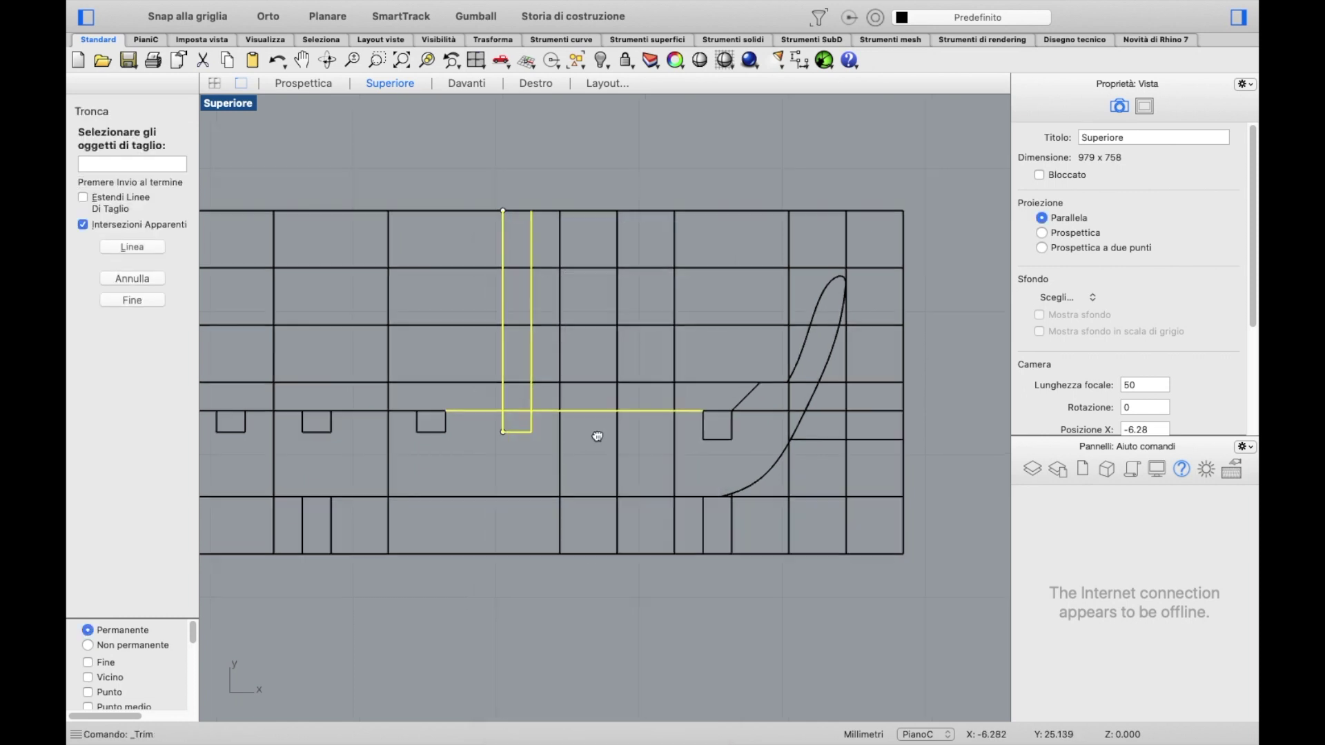
pyautogui.click(509, 411)
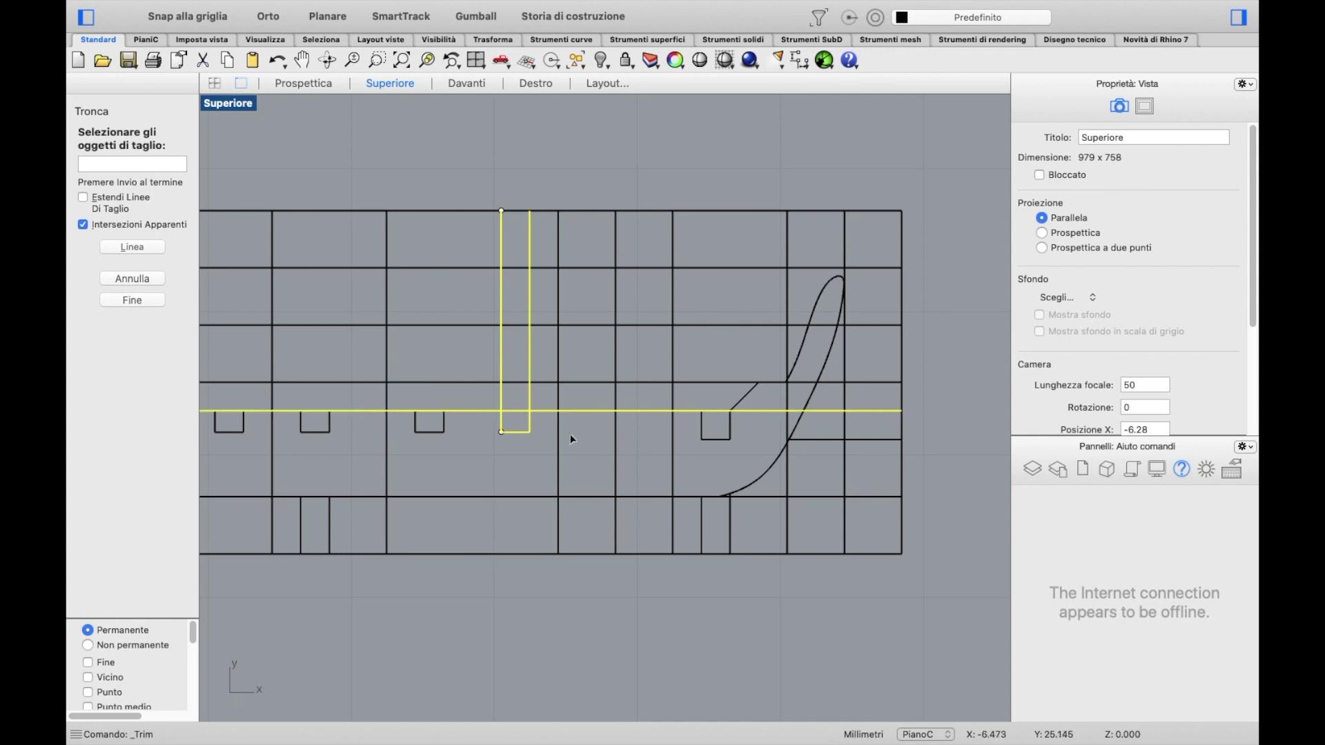
pyautogui.press('Return')
pyautogui.click(503, 405)
pyautogui.click(518, 405)
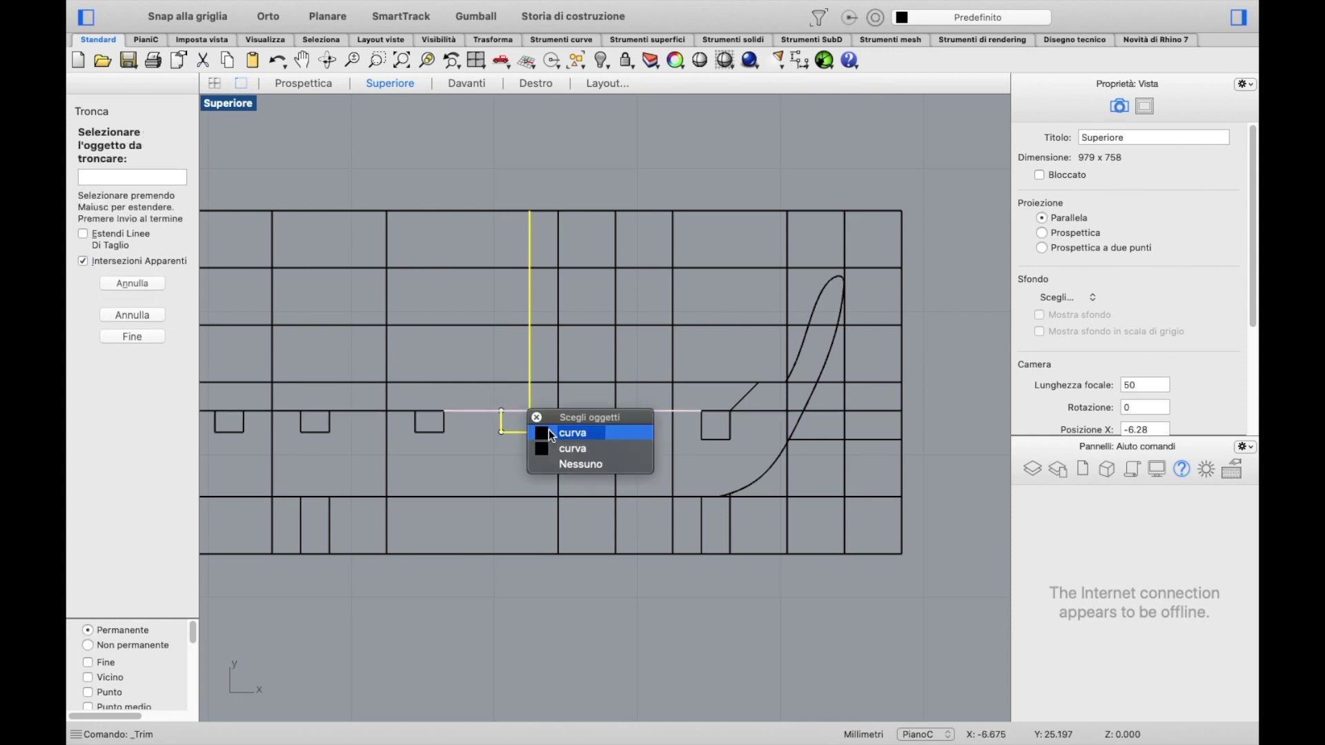
pyautogui.click(550, 432)
pyautogui.press('Return')
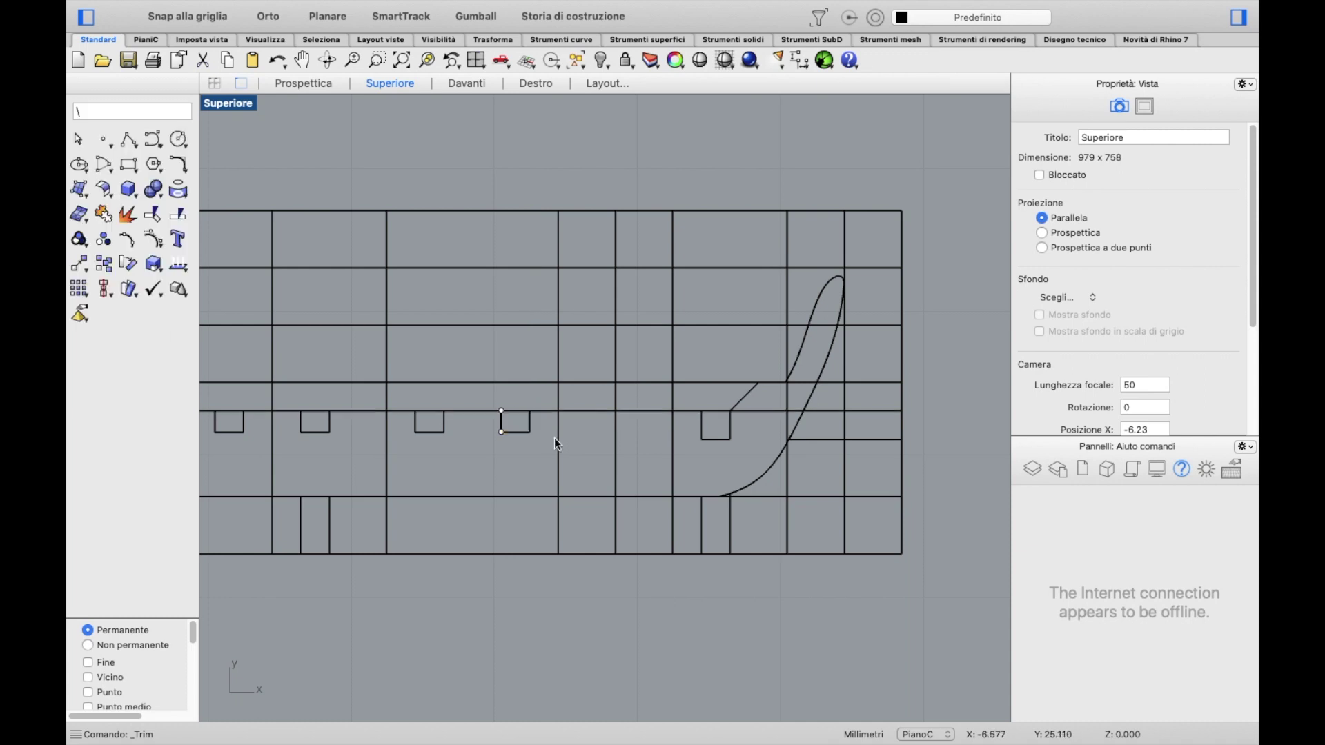
# Join the stern, keel, bow, deck line and notch segments into one closed hull profile curve.
pyautogui.scroll(-5, 531, 434)
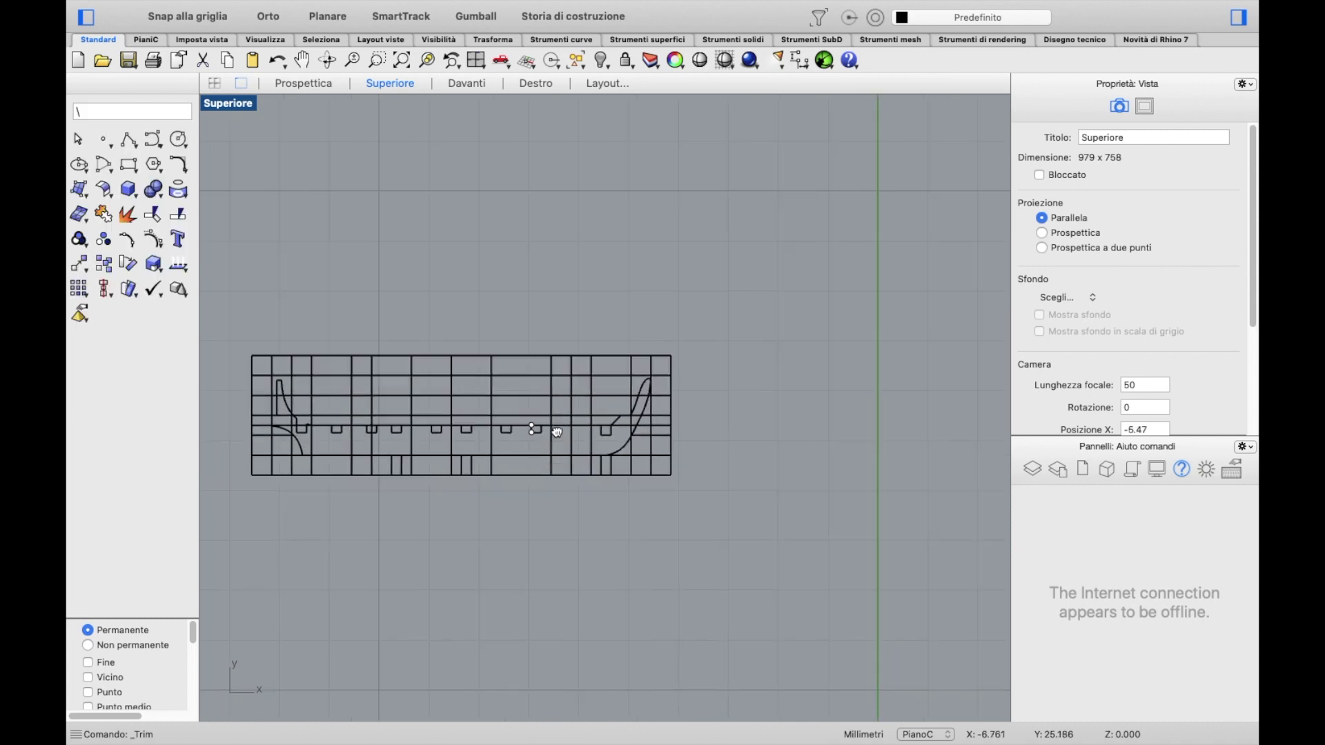
pyautogui.scroll(2, 421, 409)
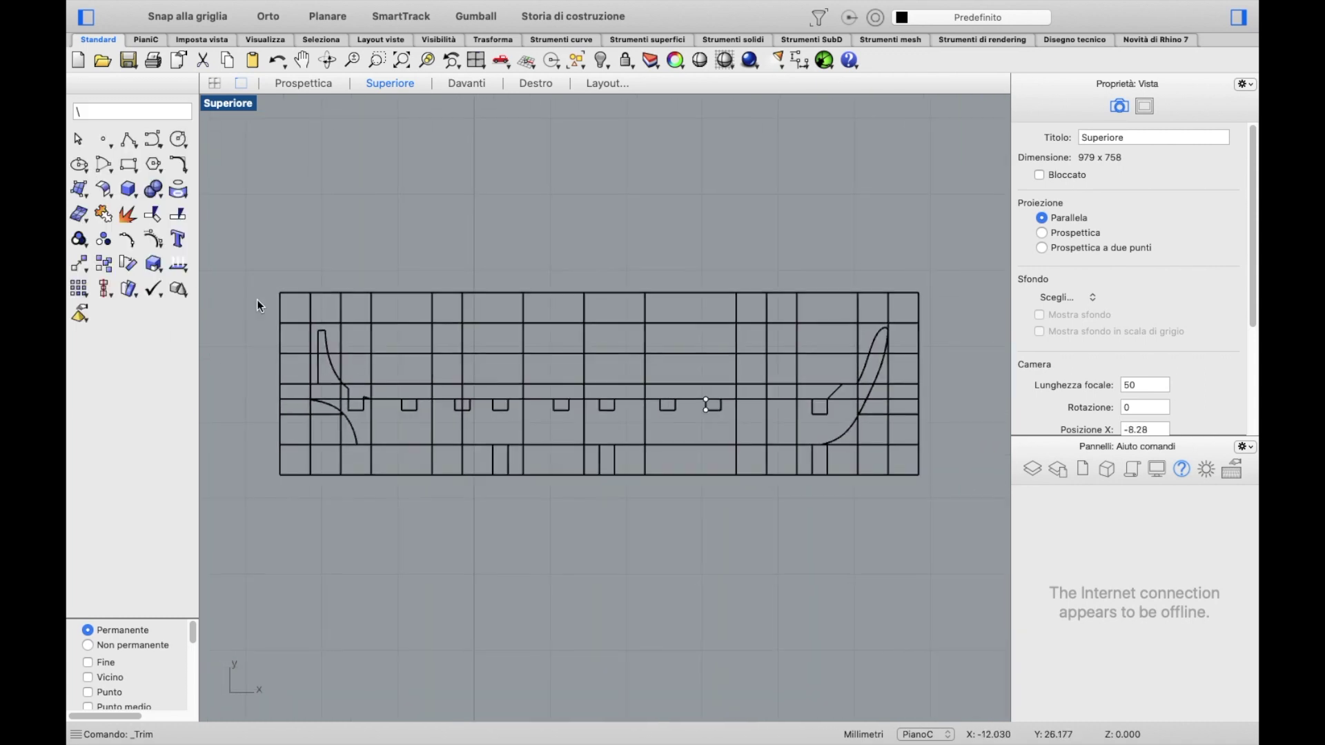
pyautogui.click(109, 217)
pyautogui.click(321, 336)
pyautogui.click(668, 416)
pyautogui.click(706, 408)
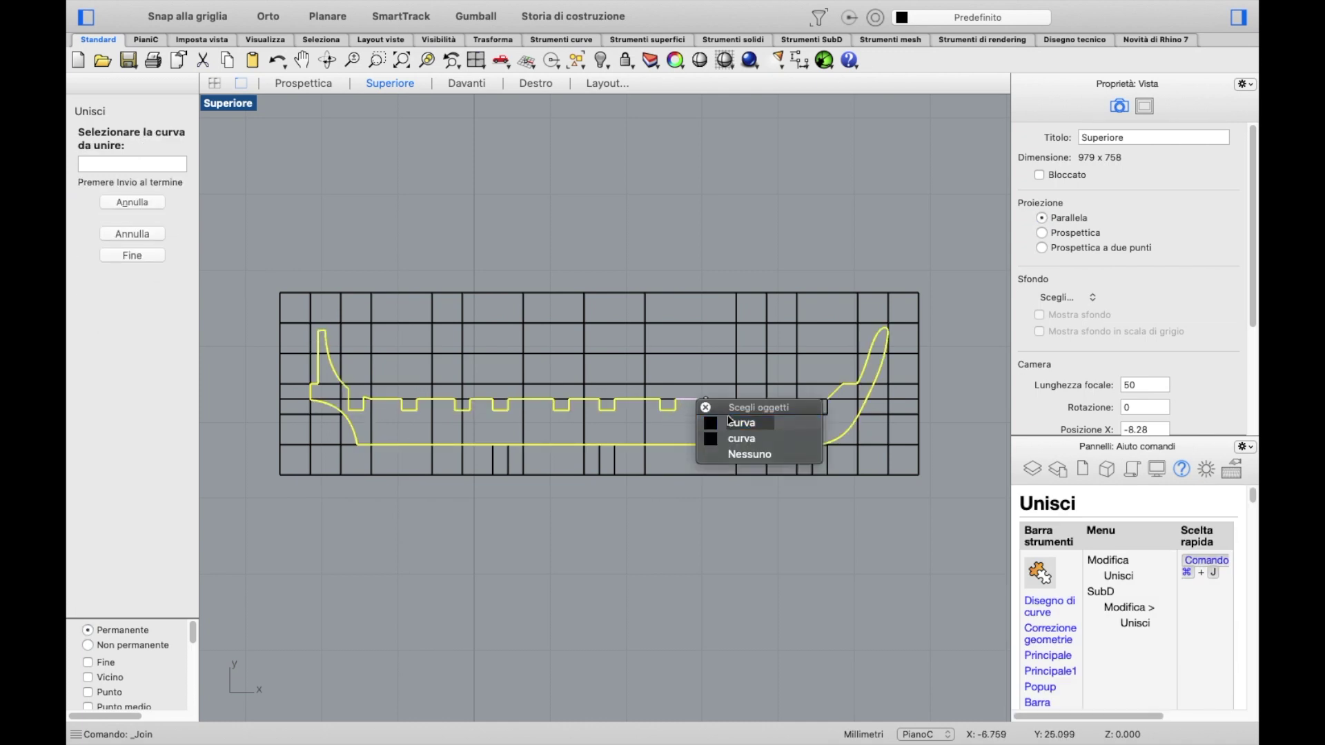
pyautogui.click(734, 422)
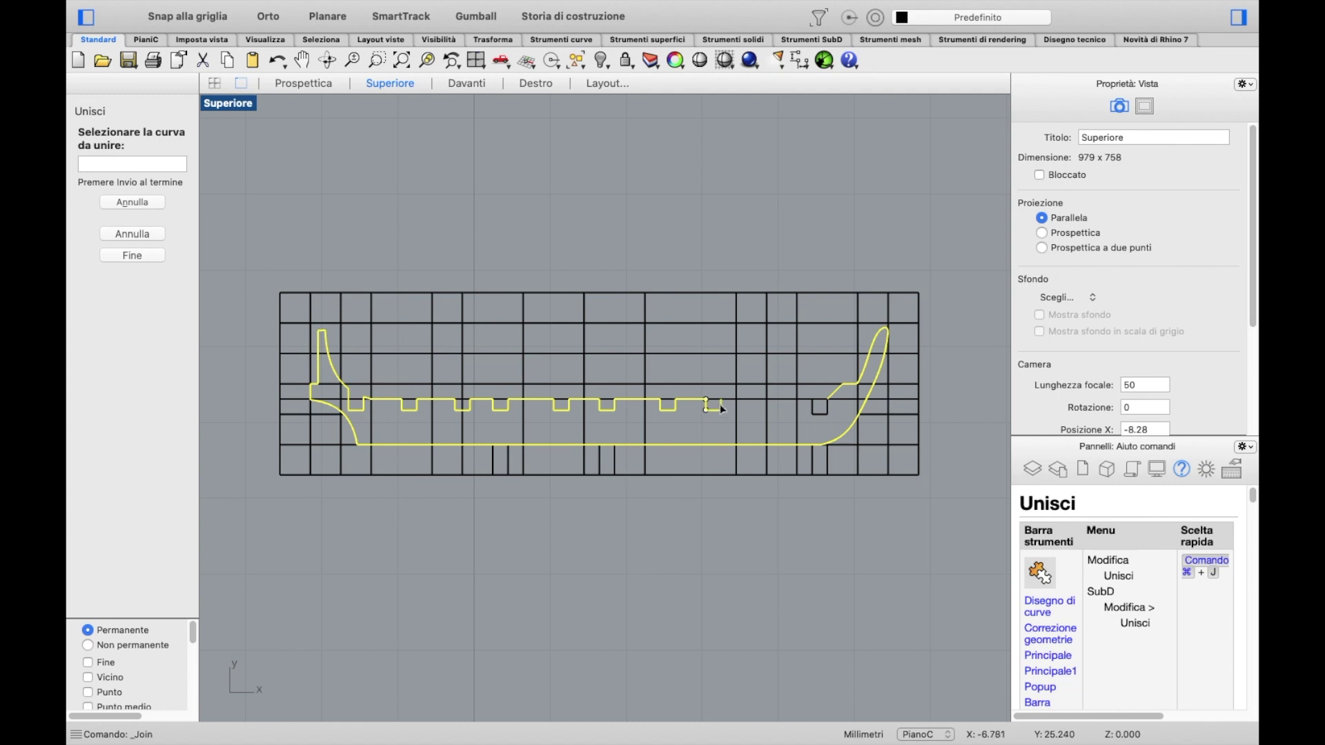
pyautogui.click(732, 404)
pyautogui.click(791, 422)
pyautogui.press('Return')
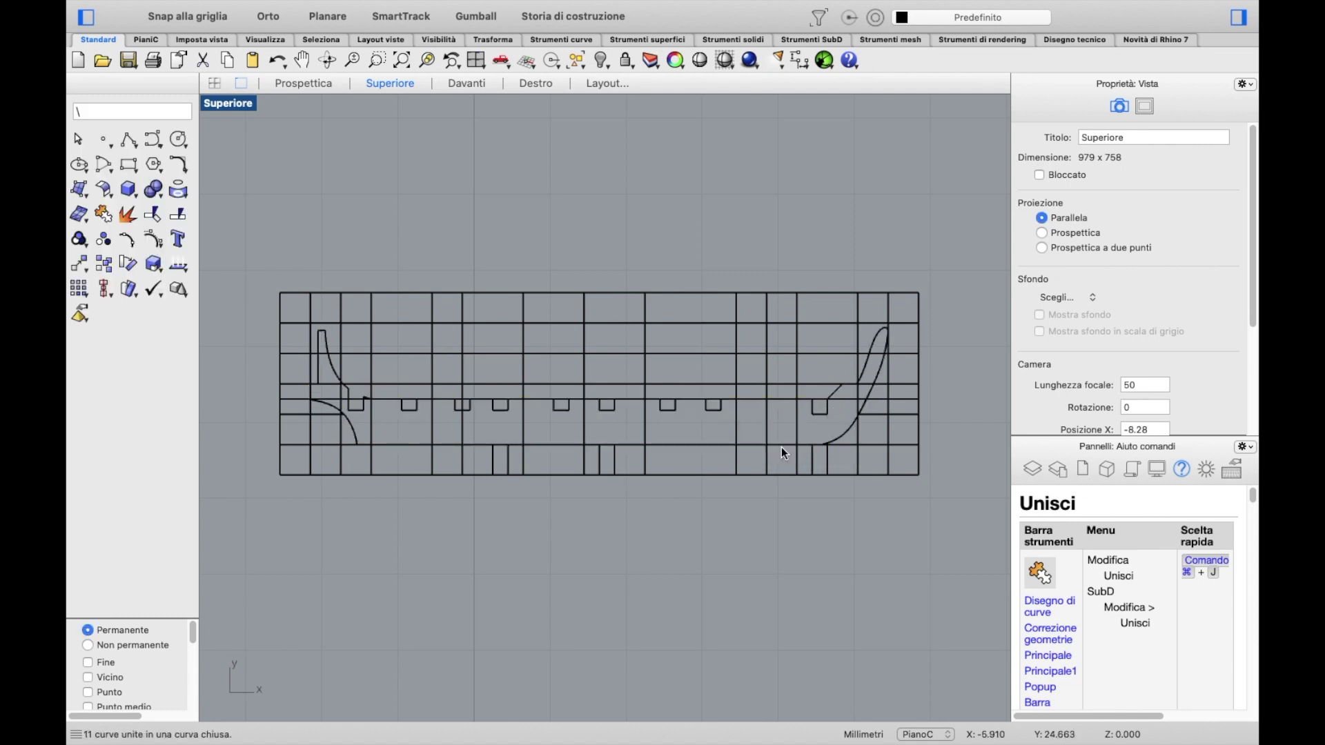
# Move the closed hull profile off the construction grid into the space between the grid and the row of hull cross-sections.
pyautogui.click(693, 445)
pyautogui.press('Return')
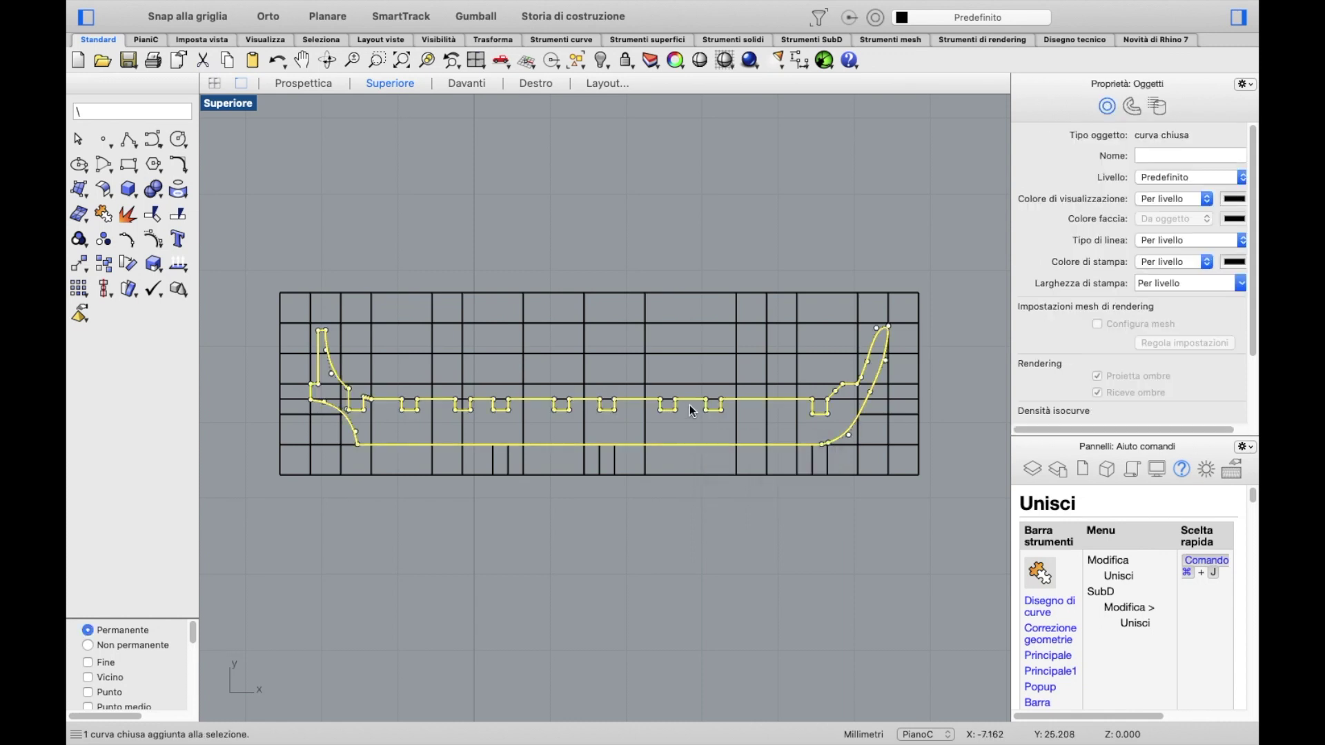
pyautogui.moveTo(692, 402); pyautogui.dragTo(735, 575)
pyautogui.scroll(-5, 734, 573)
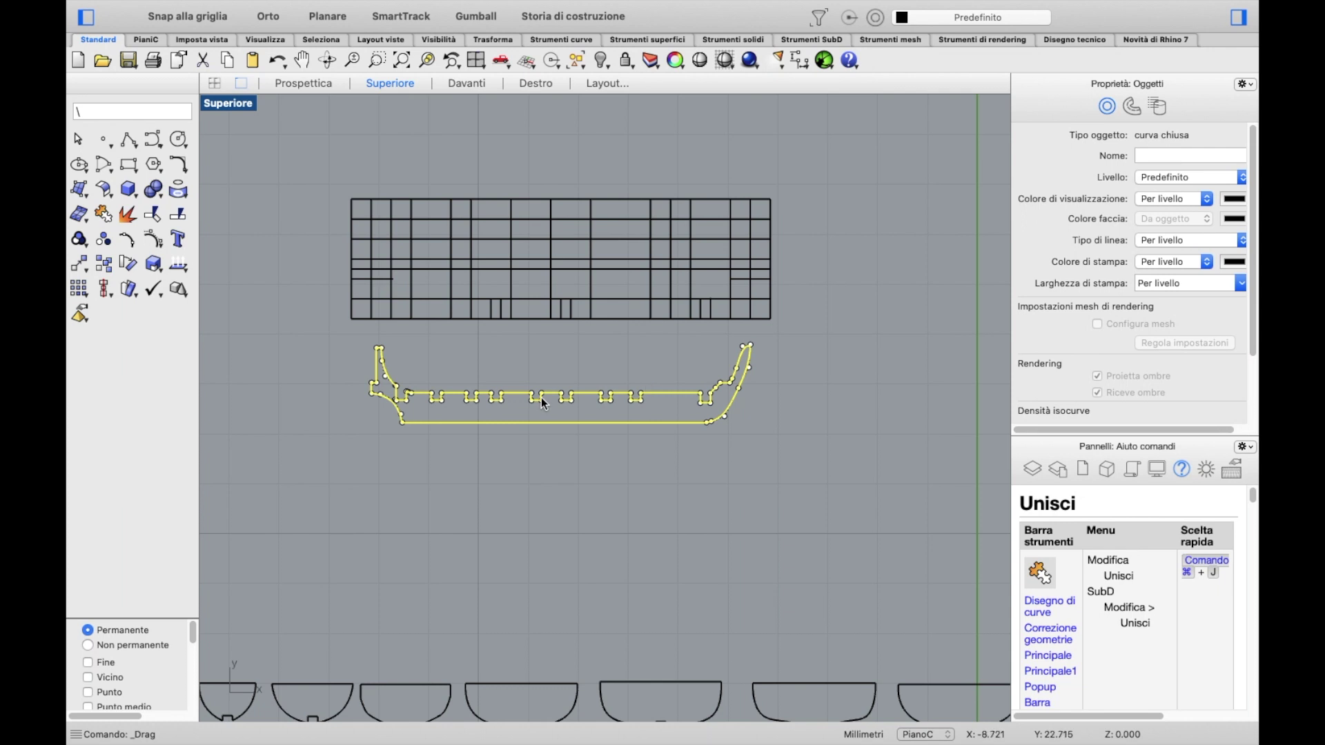
pyautogui.scroll(-4, 632, 393)
pyautogui.scroll(2, 549, 359)
pyautogui.scroll(-1, 536, 371)
pyautogui.moveTo(540, 372); pyautogui.dragTo(503, 346, button='right')
pyautogui.moveTo(502, 346); pyautogui.dragTo(536, 404)
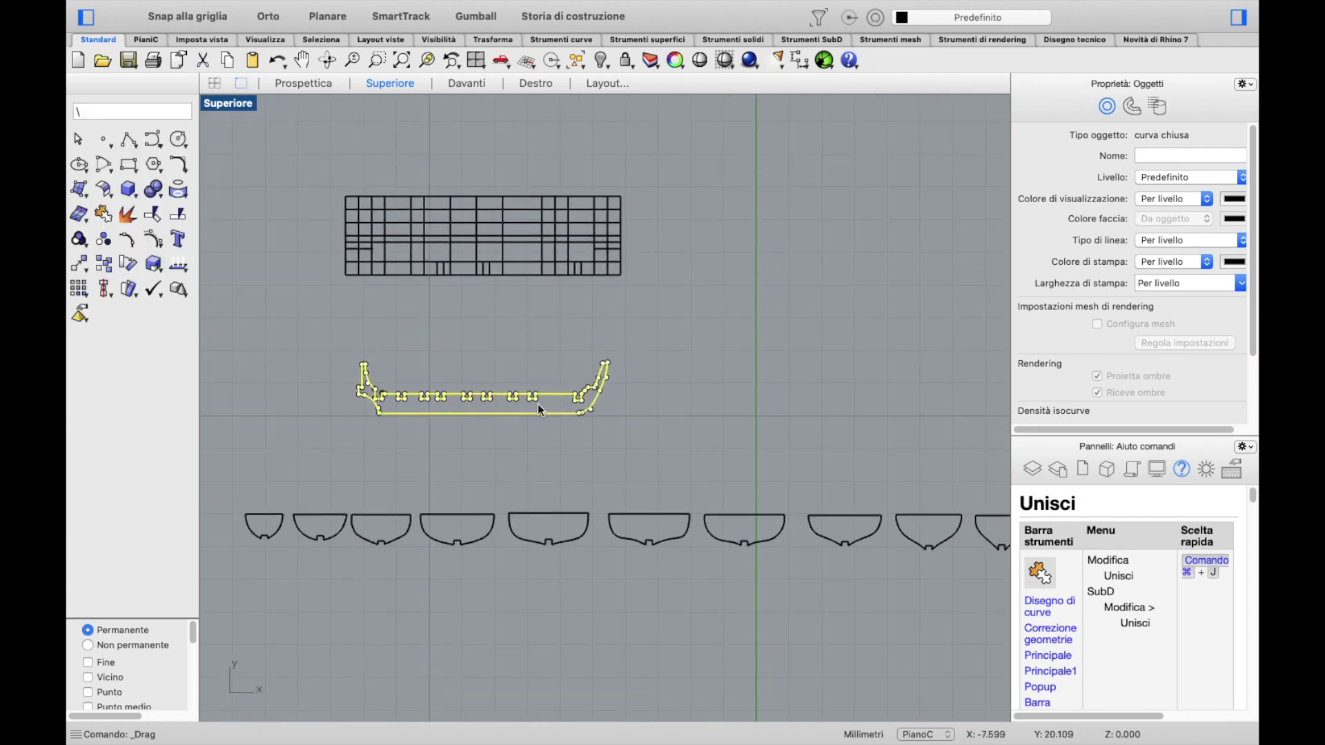
pyautogui.click(657, 387)
pyautogui.scroll(-4, 685, 379)
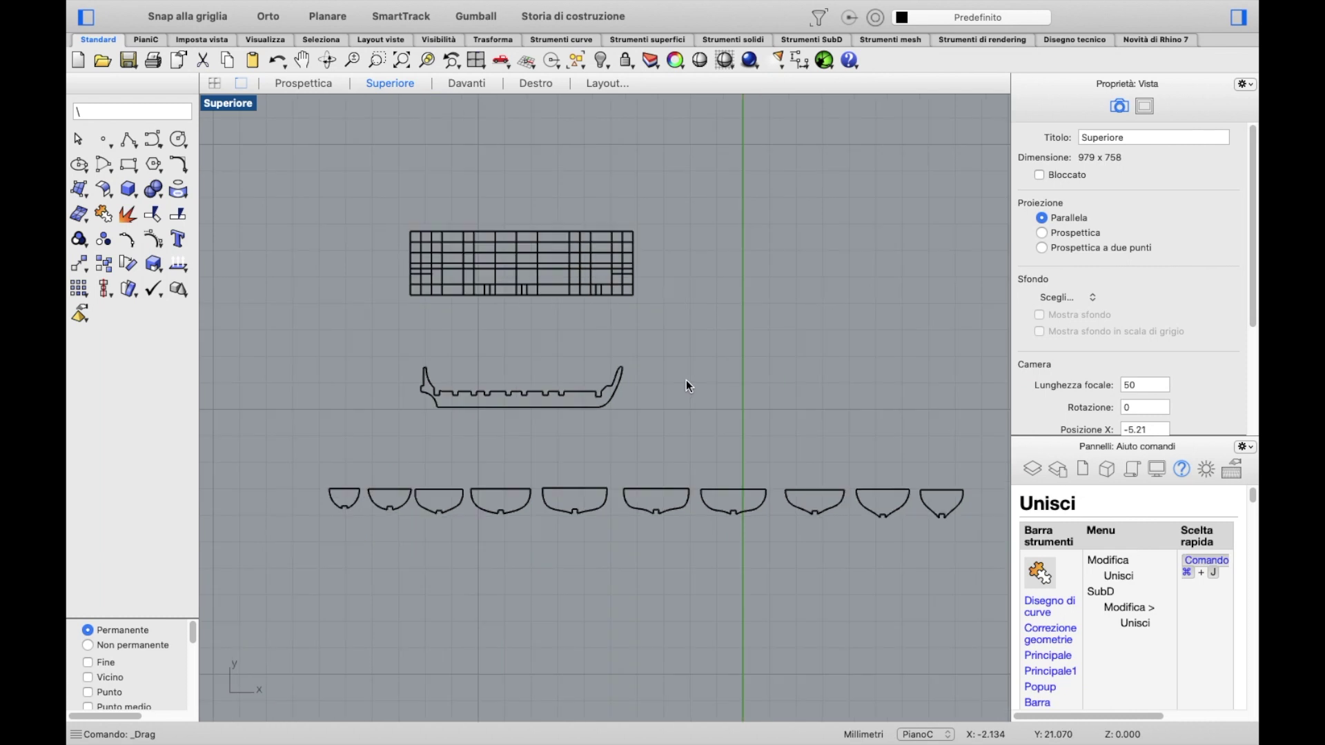
# Show all four viewports and extrude the hull side profile and the ten cross-section curves 0.2 mm as closed solids.
pyautogui.doubleClick(234, 107)
pyautogui.scroll(3, 320, 215)
pyautogui.moveTo(254, 184); pyautogui.dragTo(577, 314)
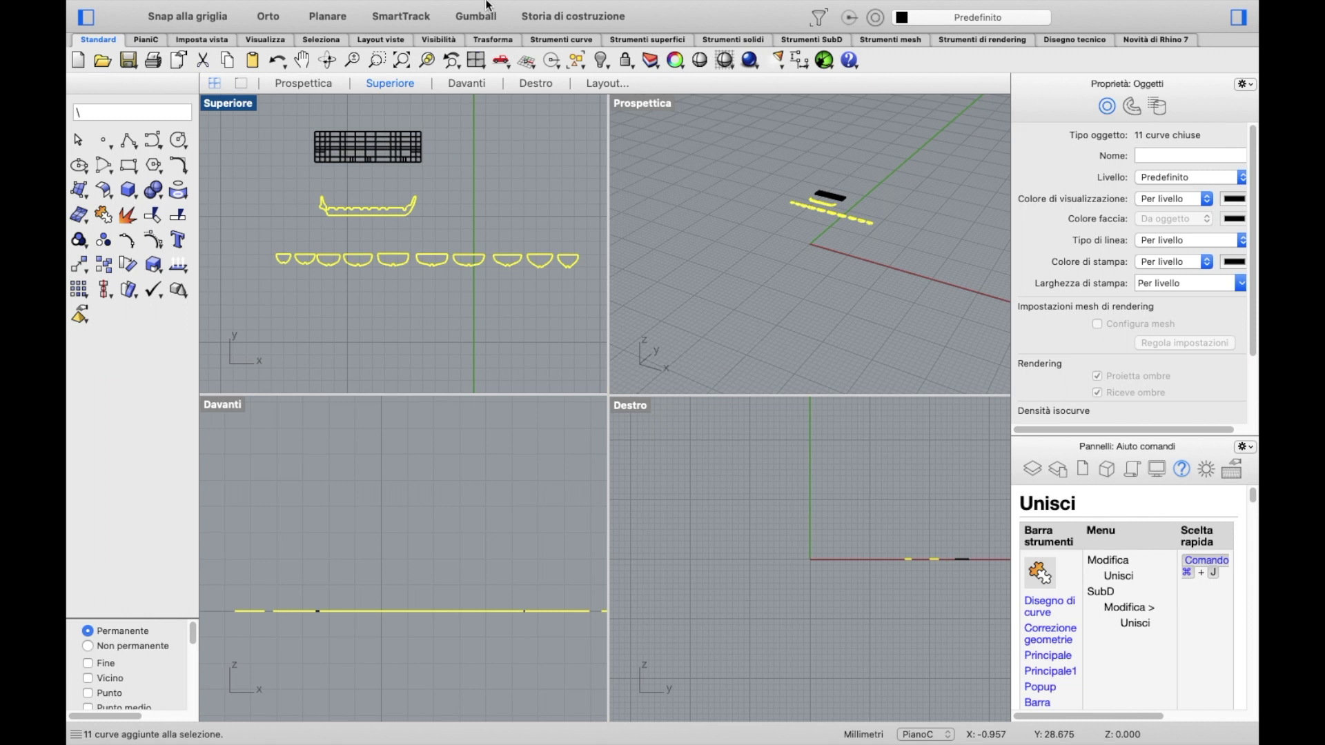
pyautogui.moveTo(487, 3)
pyautogui.click(381, 9)
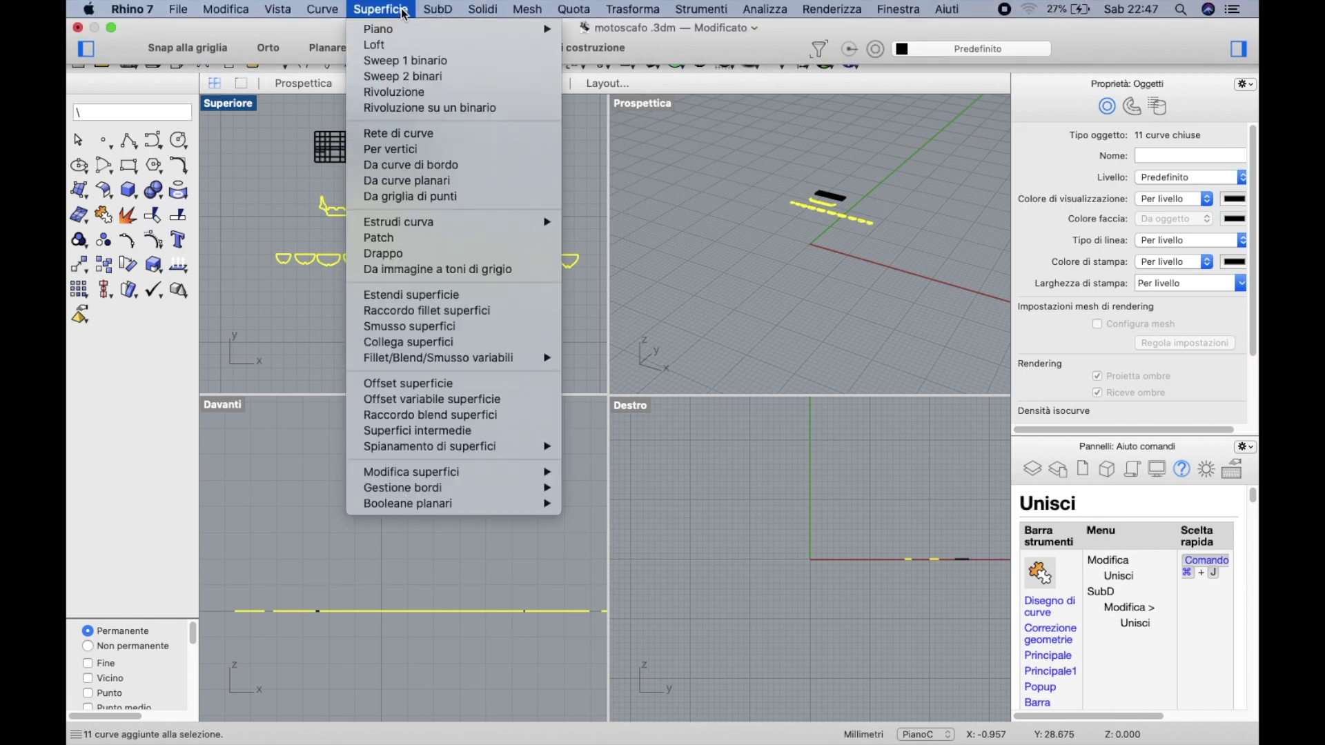
pyautogui.moveTo(478, 224)
pyautogui.click(603, 226)
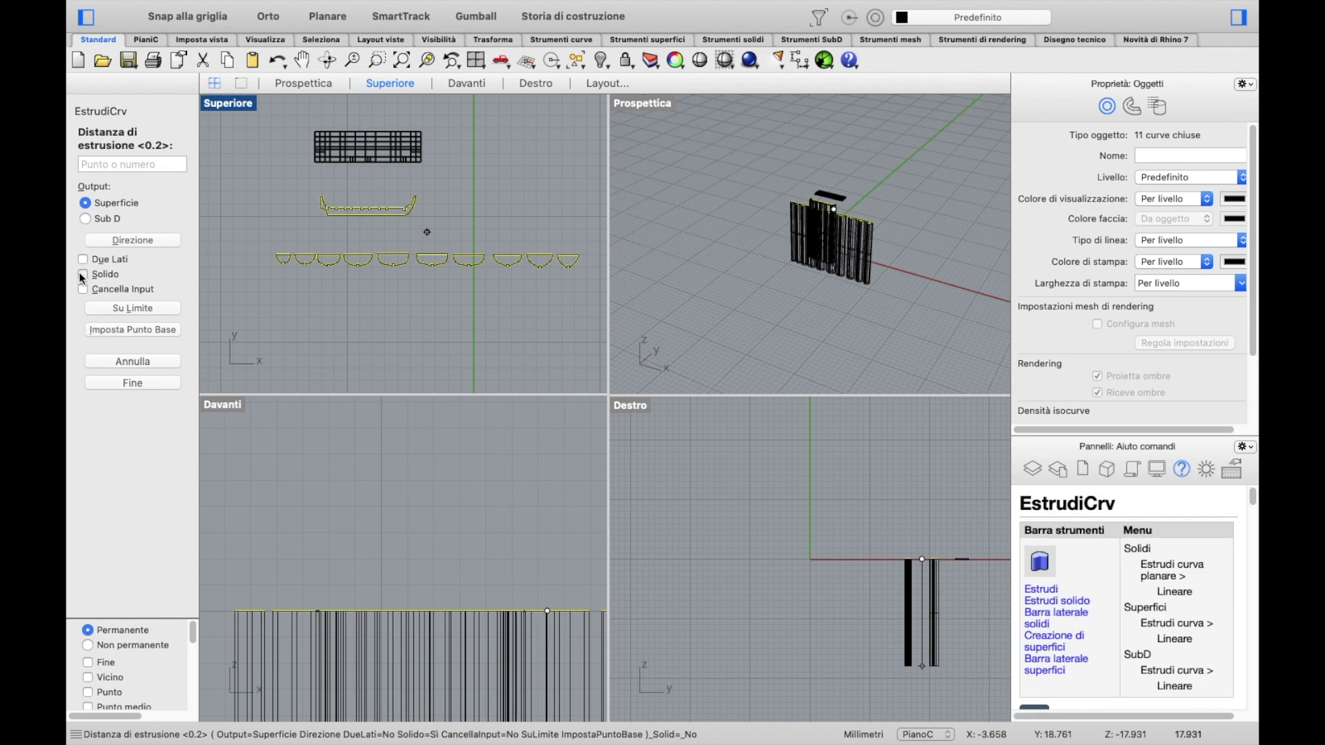
pyautogui.click(82, 274)
pyautogui.click(105, 165)
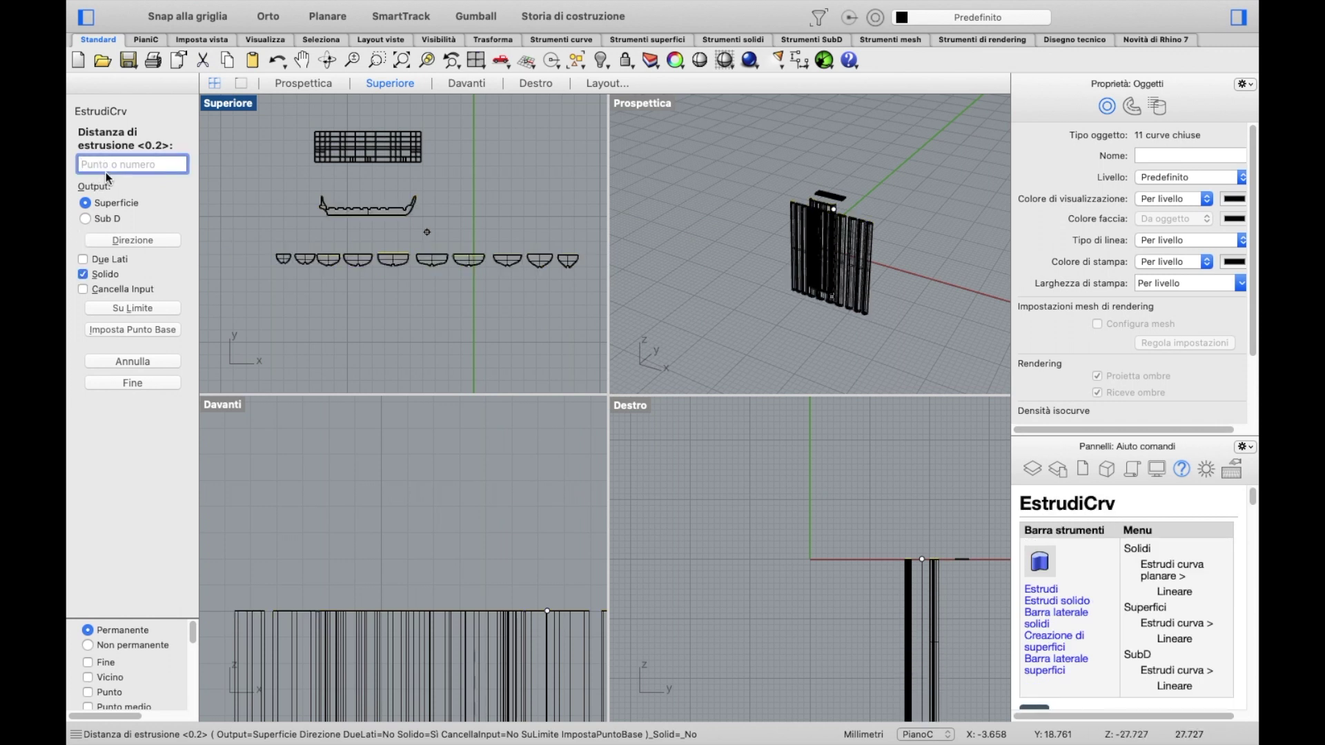
pyautogui.write('0.2')
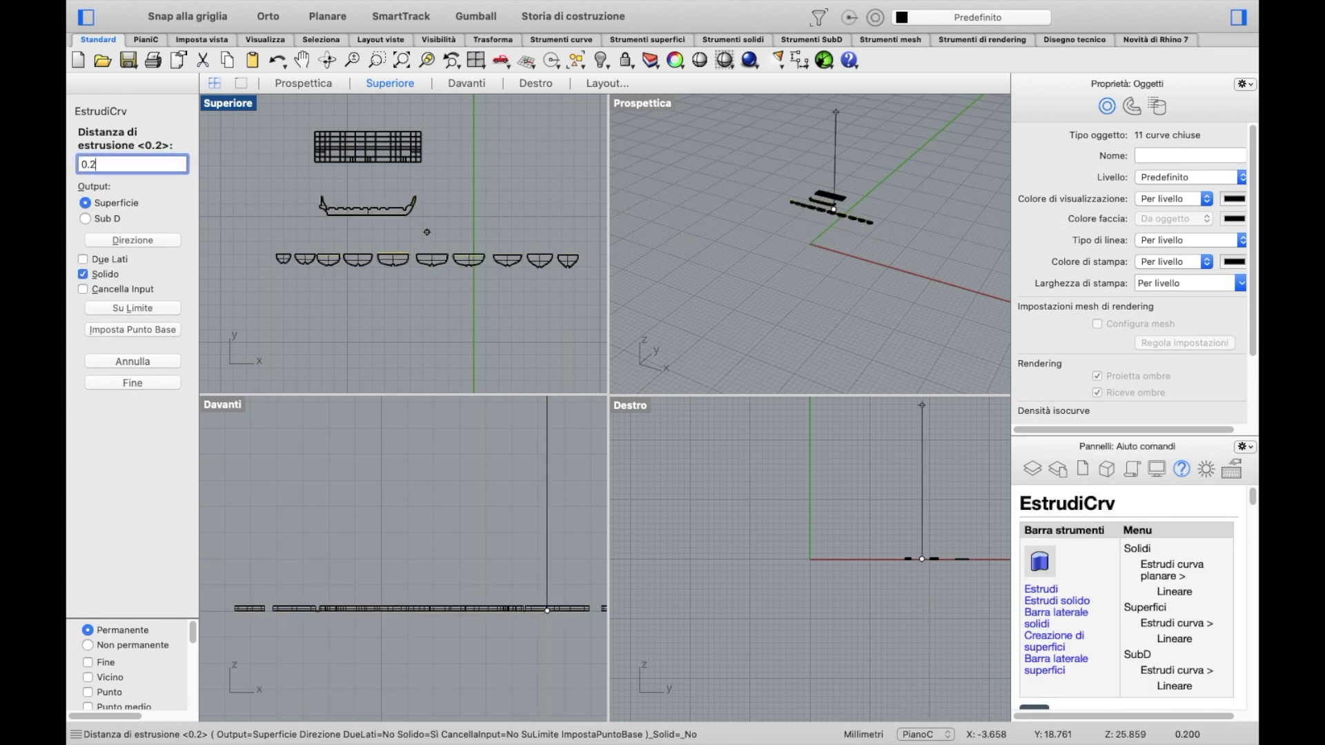
pyautogui.press('Return')
# Inspect the extruded side profile and cross-sections from several angles in a shaded perspective view.
pyautogui.click(755, 297)
pyautogui.scroll(5, 864, 208)
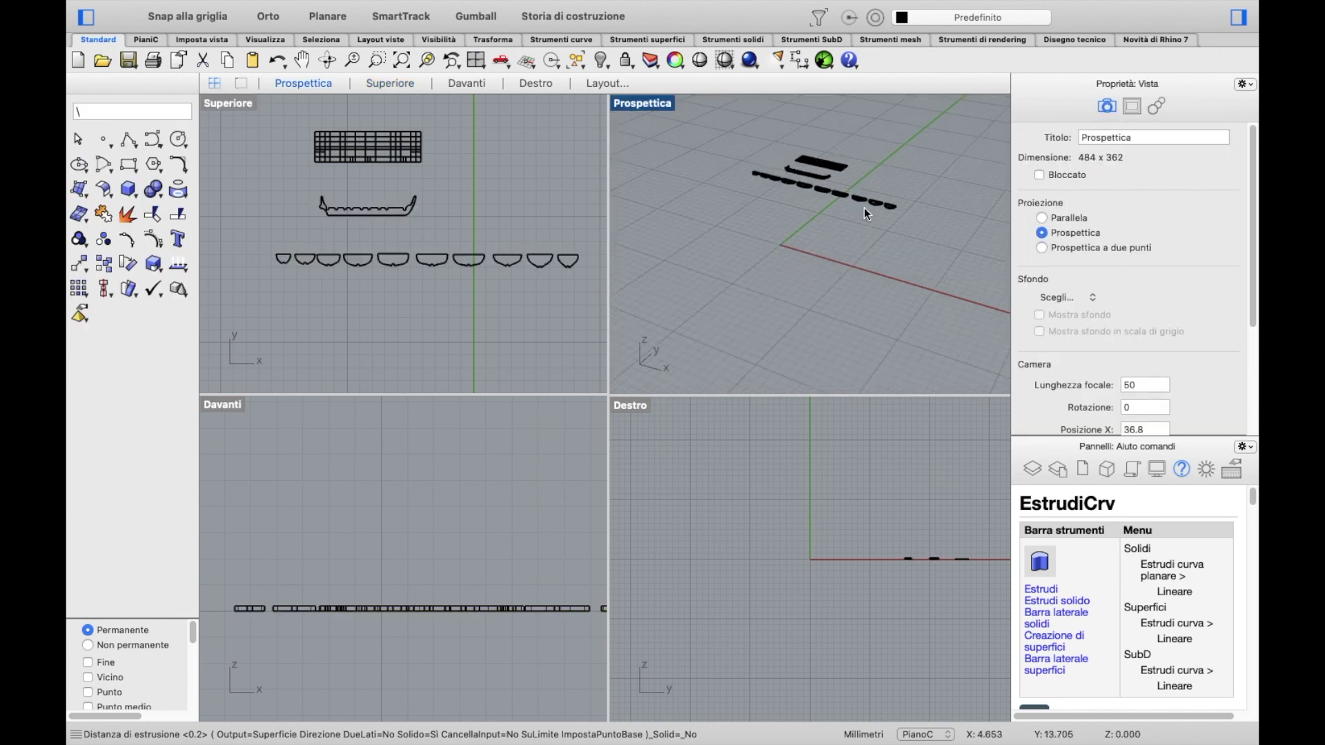
pyautogui.click(700, 60)
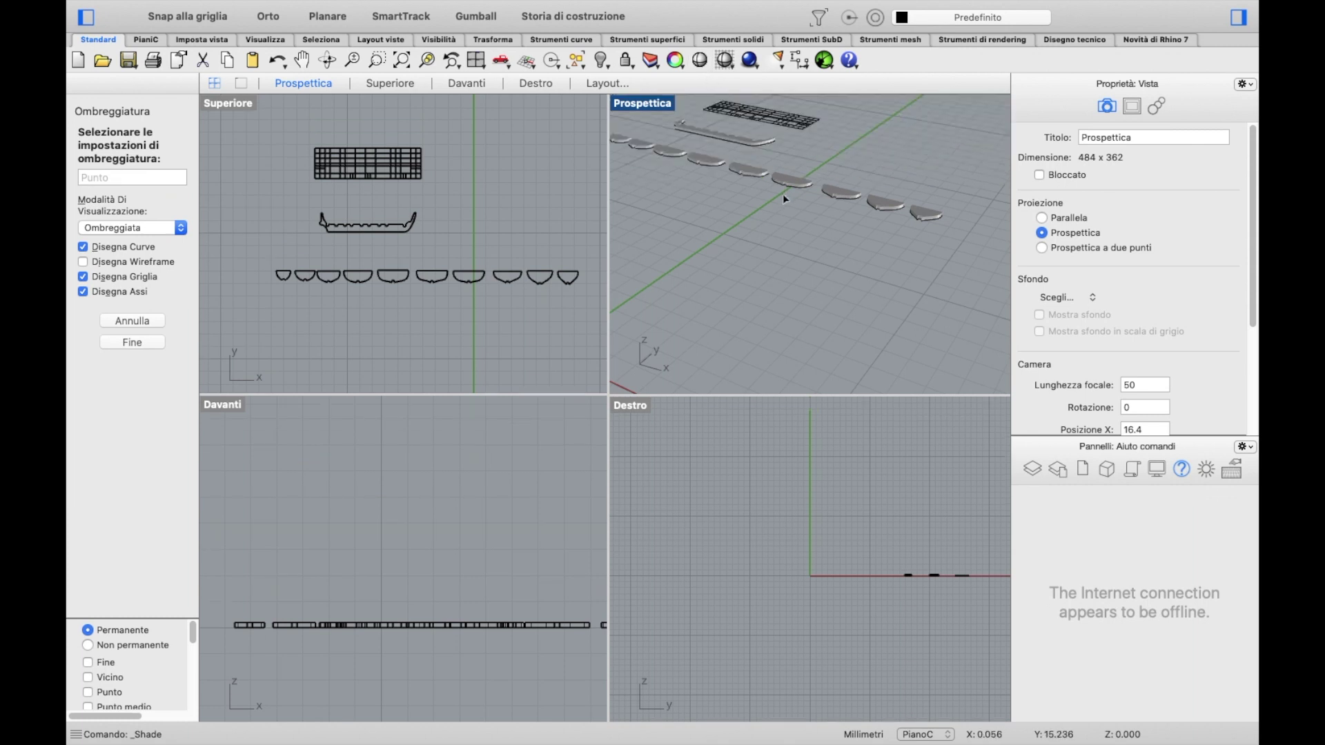
pyautogui.click(582, 100)
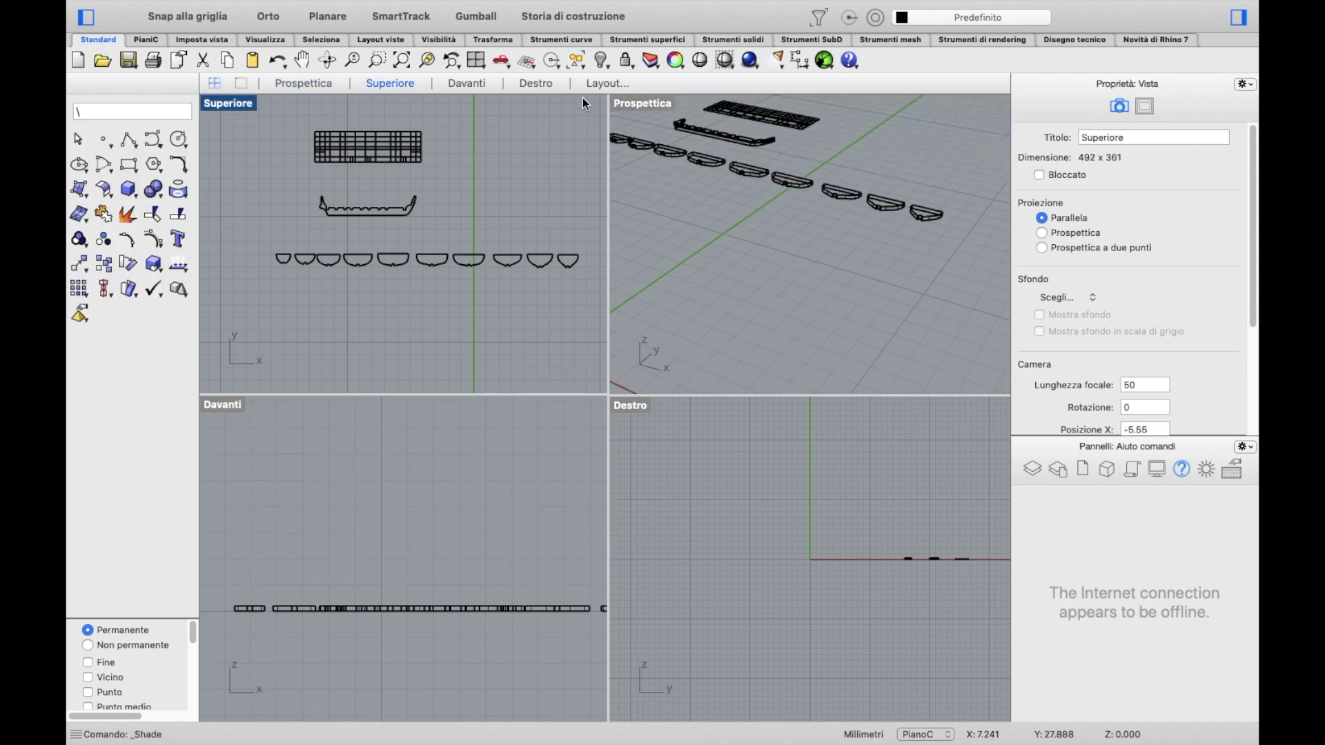
pyautogui.doubleClick(242, 105)
pyautogui.click(698, 61)
pyautogui.moveTo(783, 249); pyautogui.dragTo(706, 232, button='right')
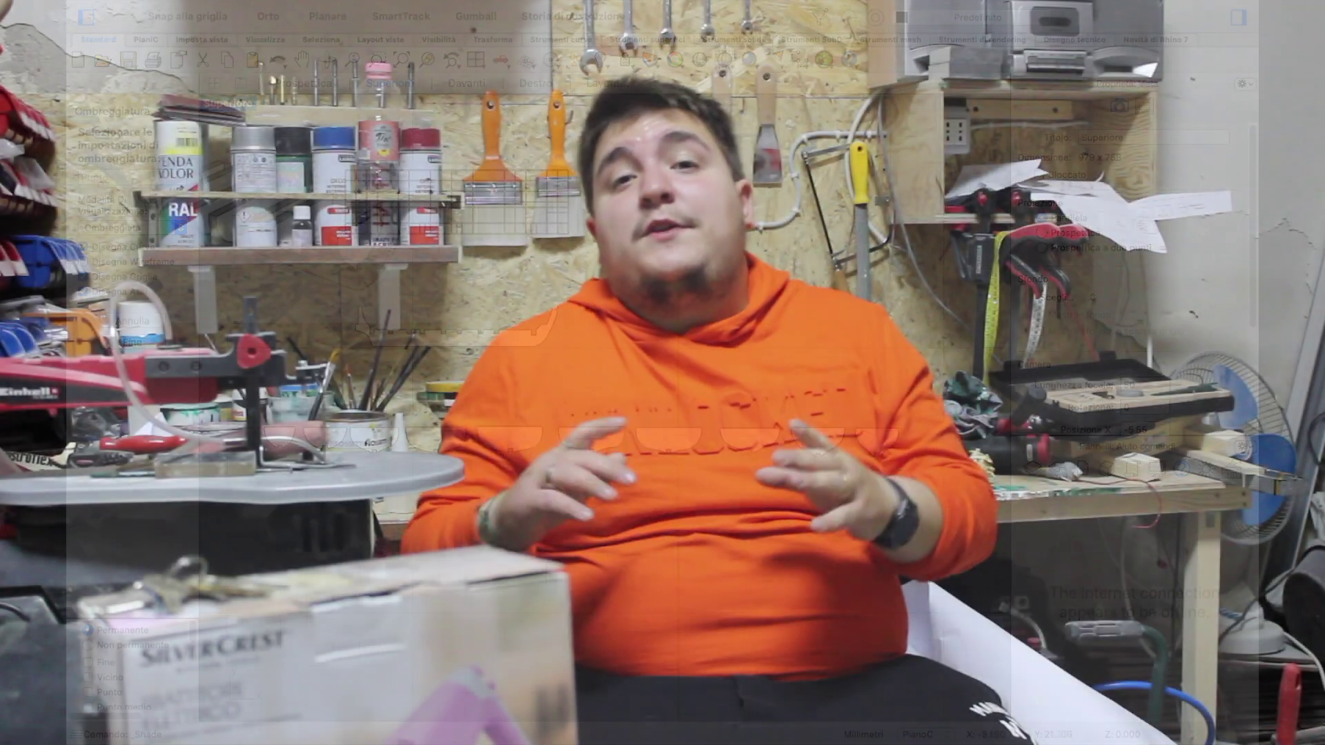